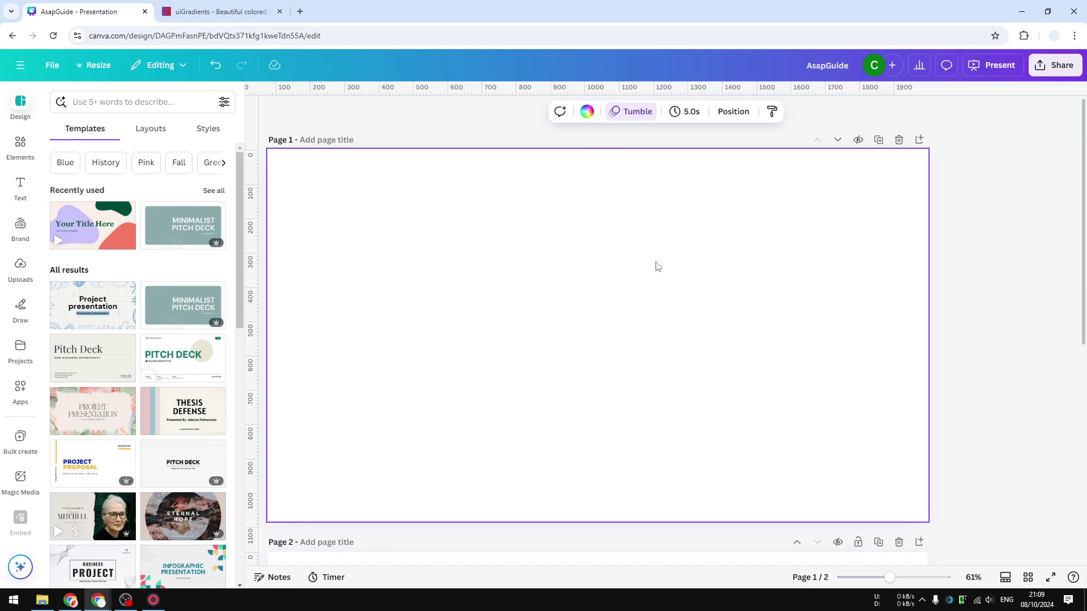
Give page 1 a new circular white-to-grey gradient background colour.
click(442, 232)
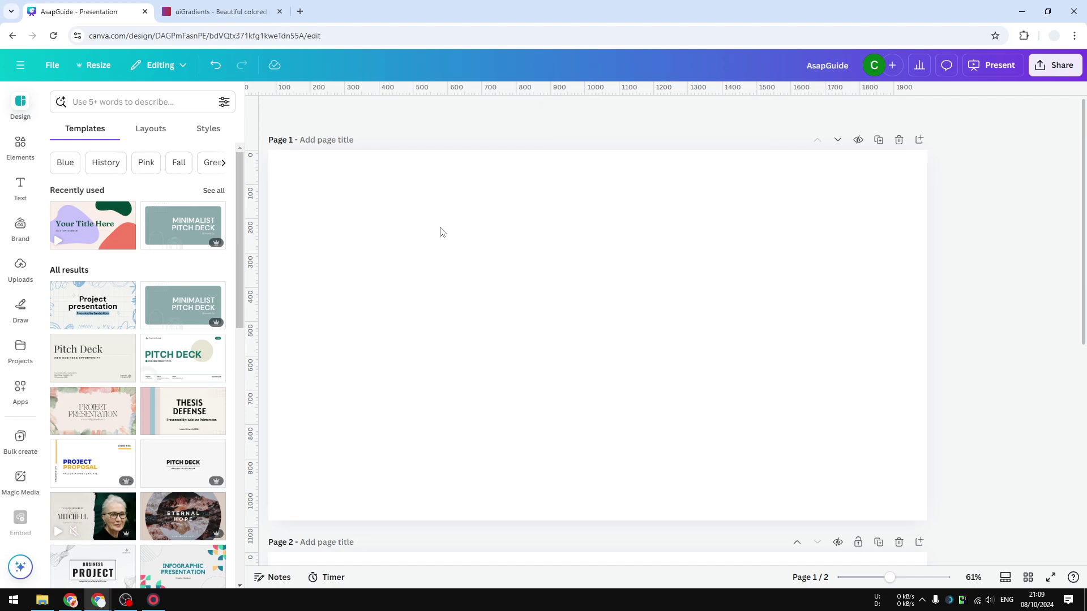
click(429, 283)
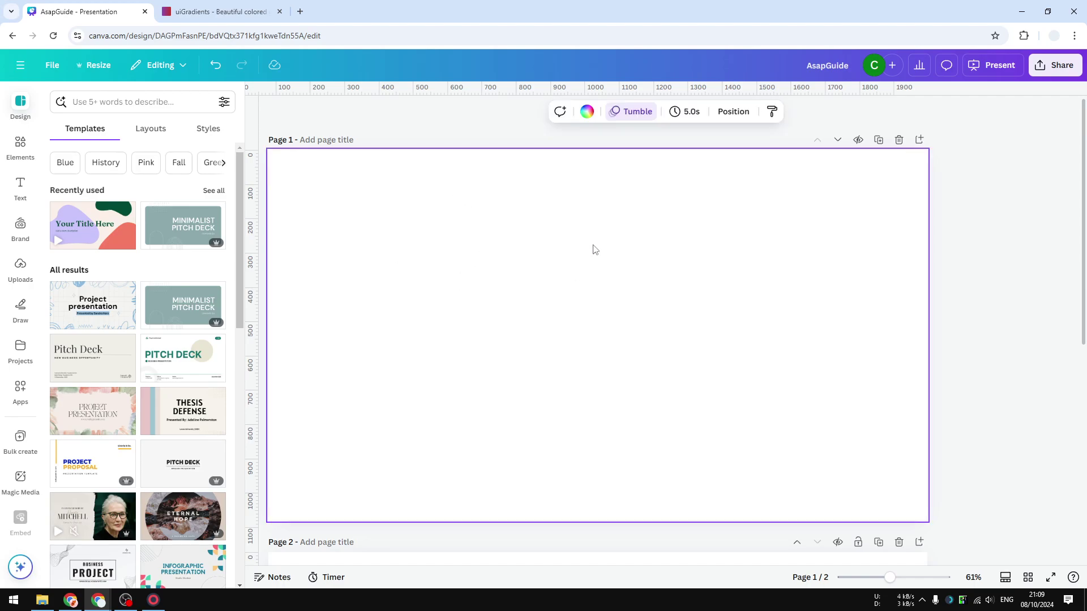
click(586, 115)
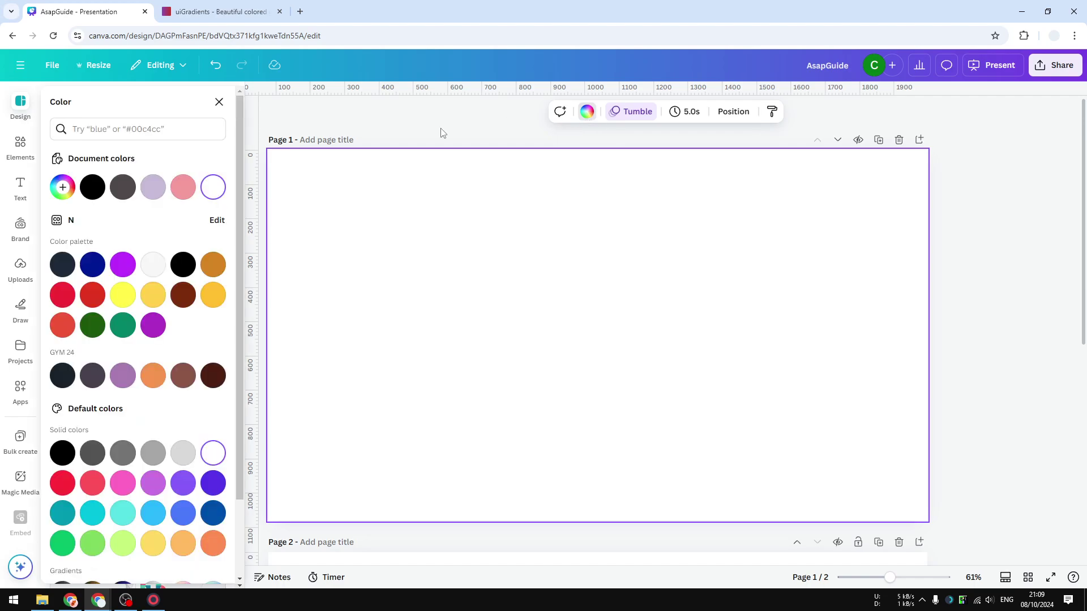
click(63, 187)
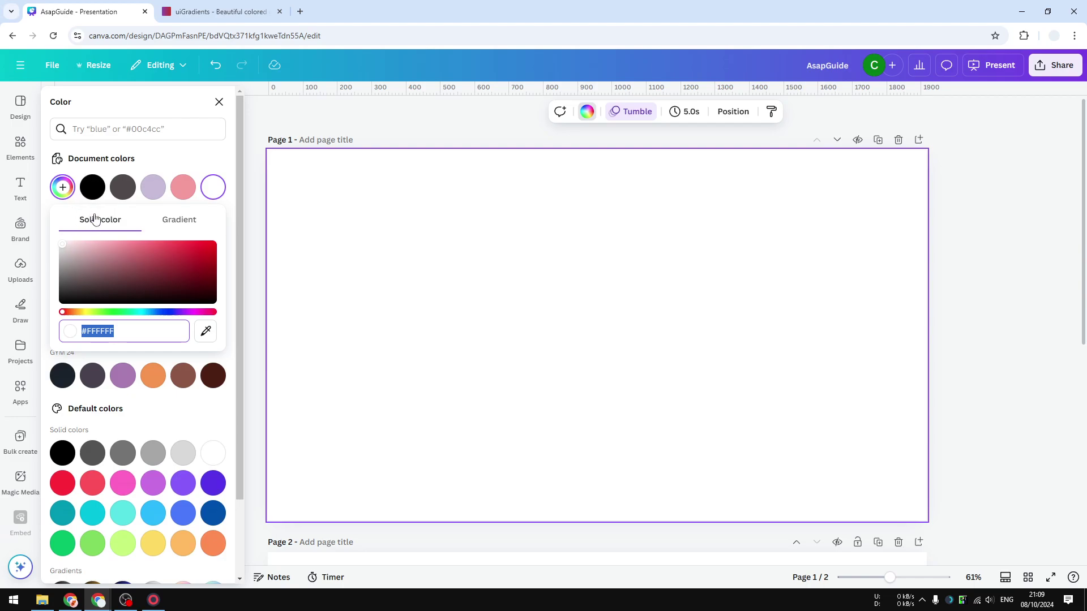
click(173, 220)
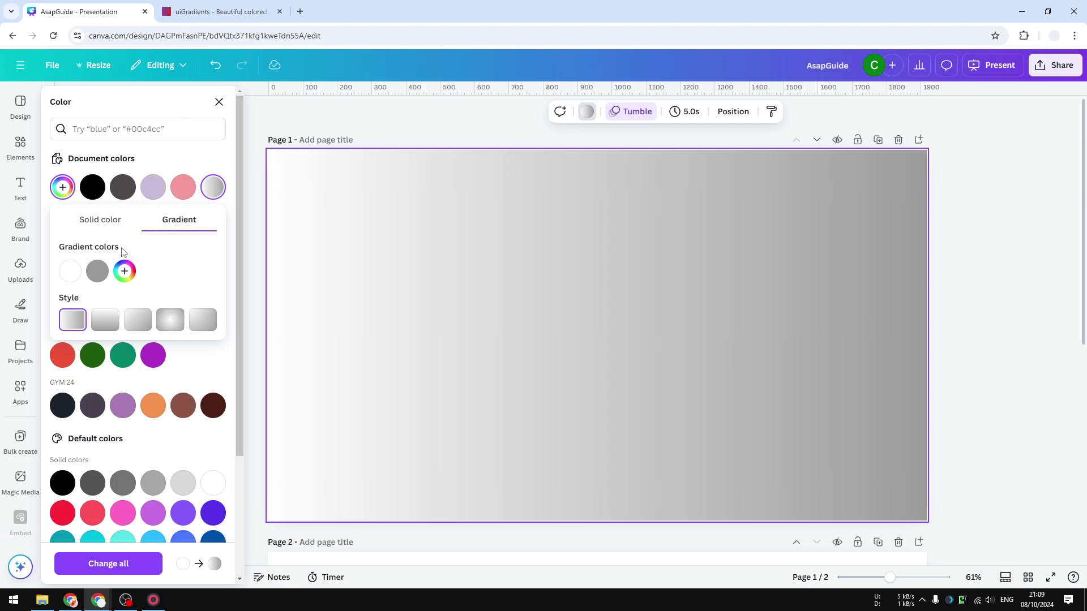
click(167, 323)
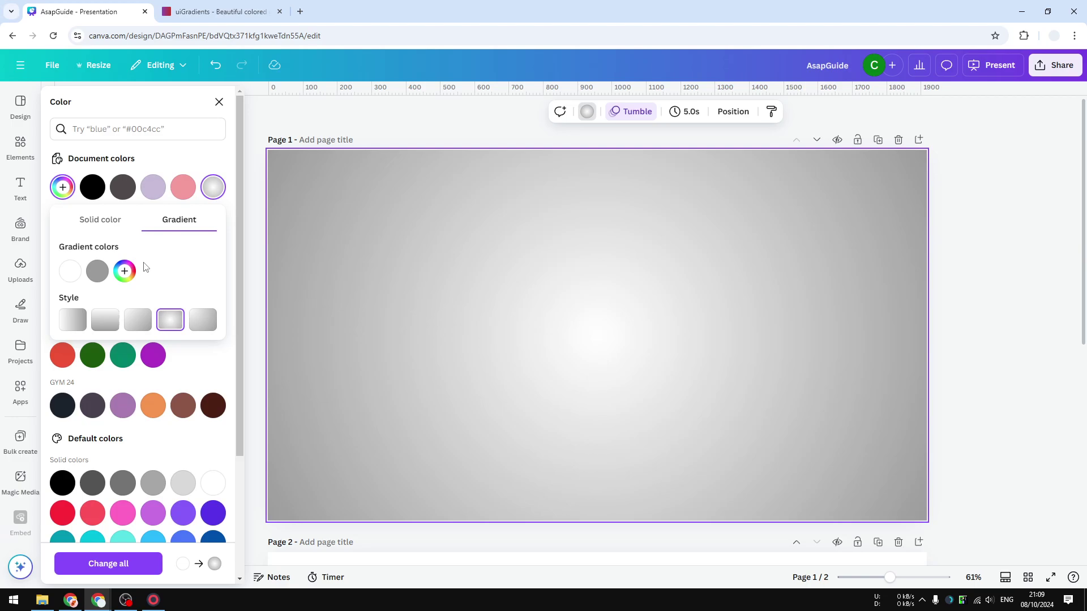
Filter uiGradients to magenta gradients and open Timber (#fc00ff to #00dbde) full screen.
click(234, 10)
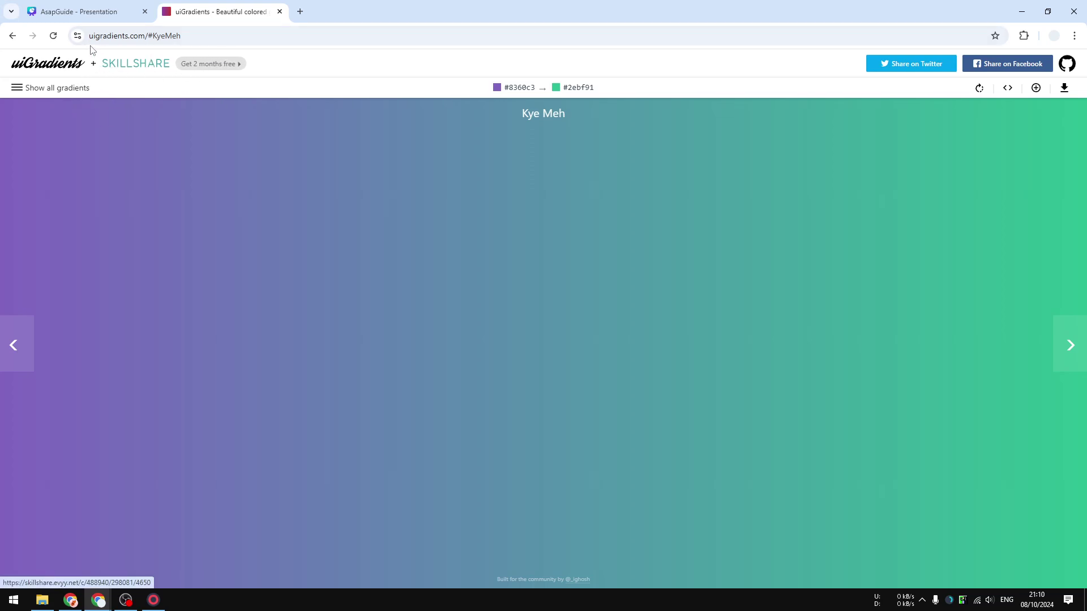
click(57, 90)
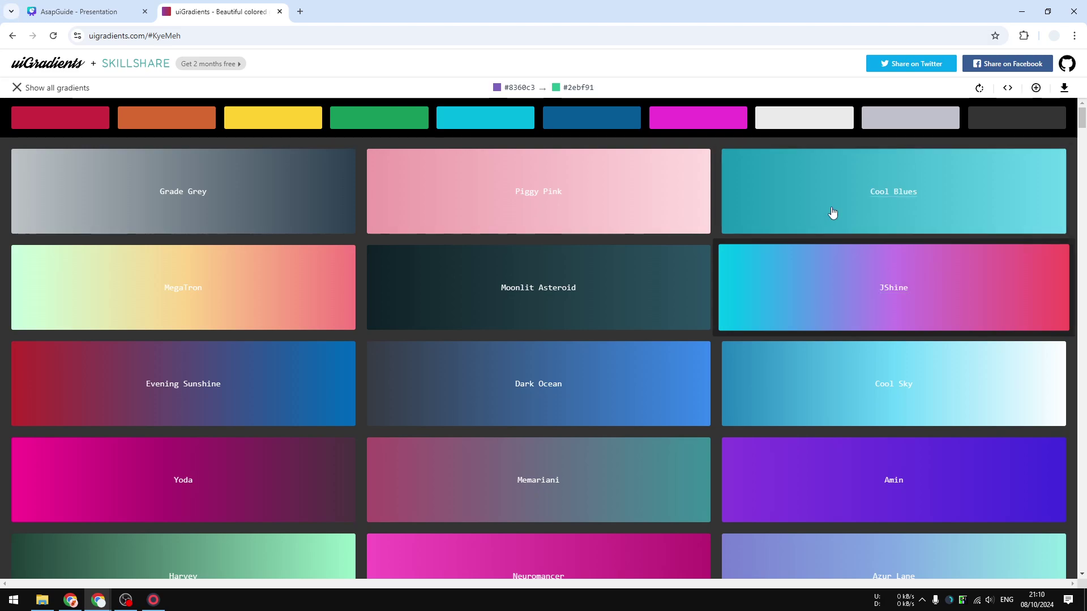
click(268, 126)
click(406, 126)
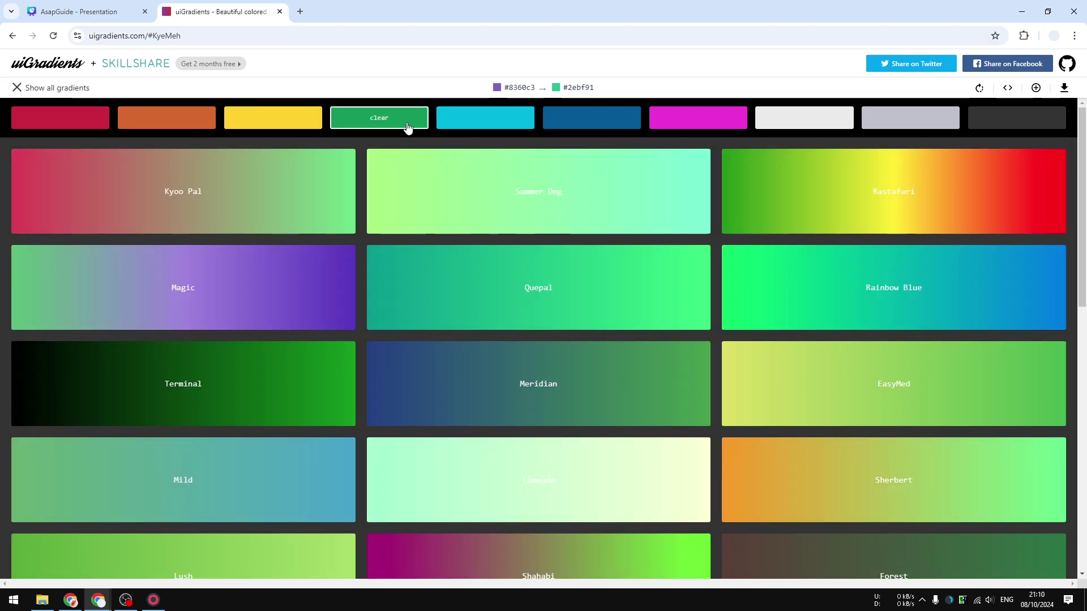
click(738, 120)
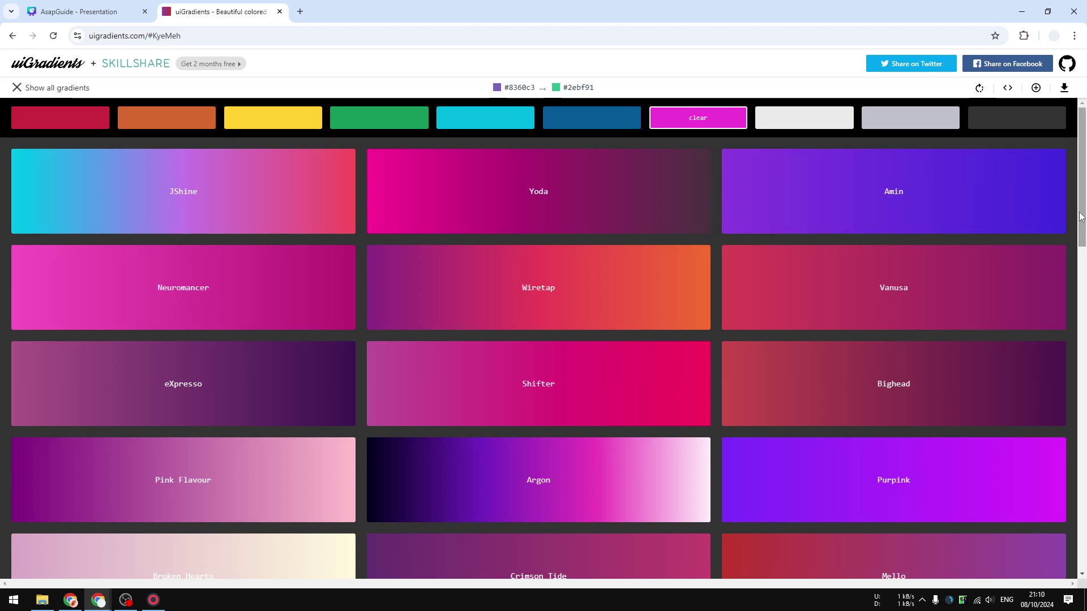
scroll(1056, 338, down, 7)
scroll(1056, 338, down, 5)
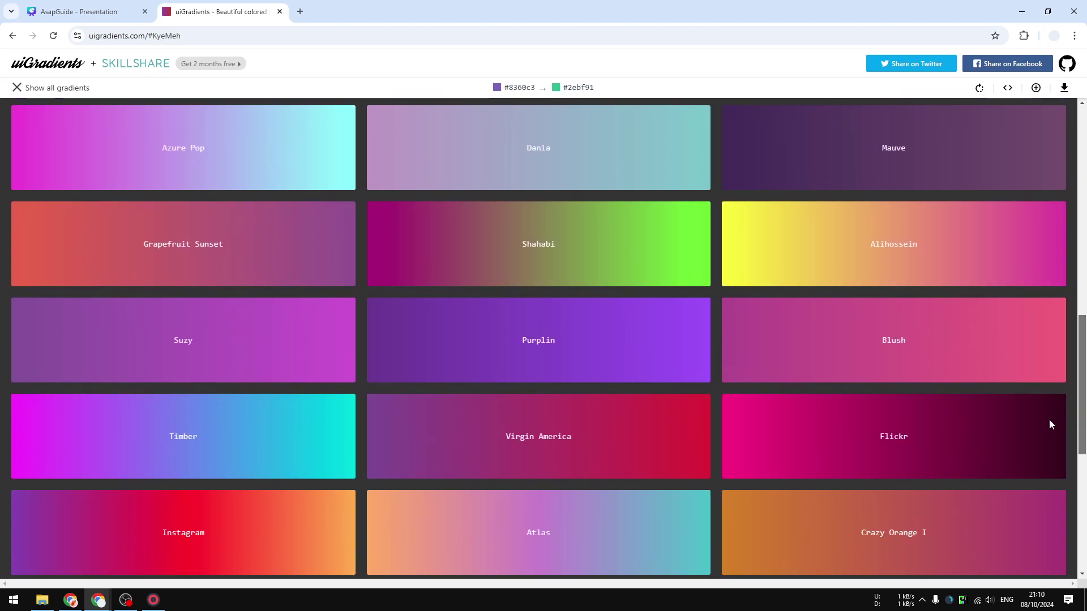
scroll(1046, 426, down, 1)
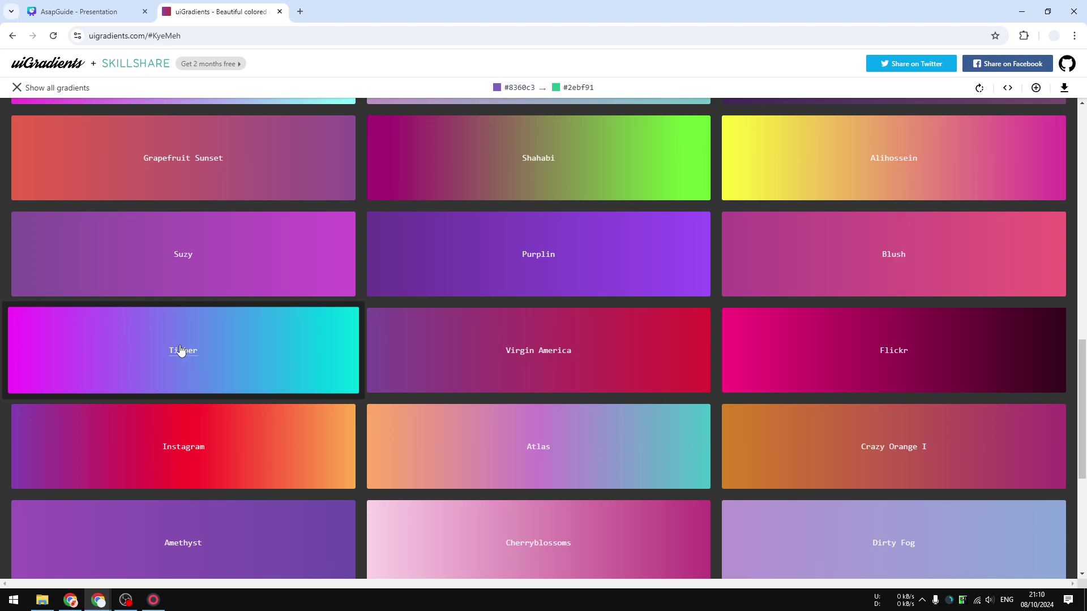
click(190, 350)
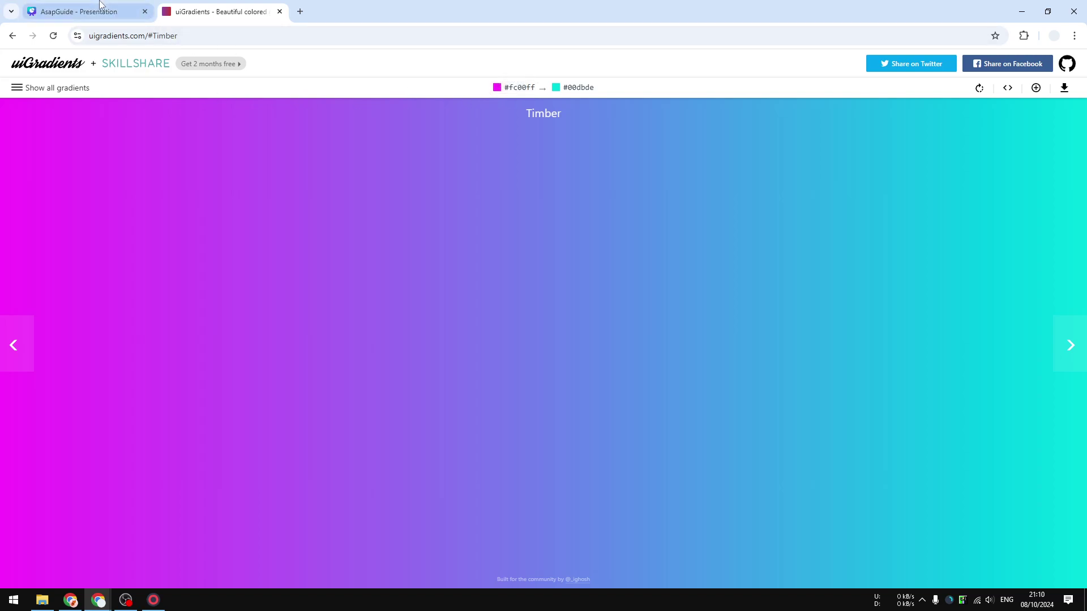
Change the white centre stop of the page gradient to magenta #FC00FF.
click(85, 11)
click(71, 273)
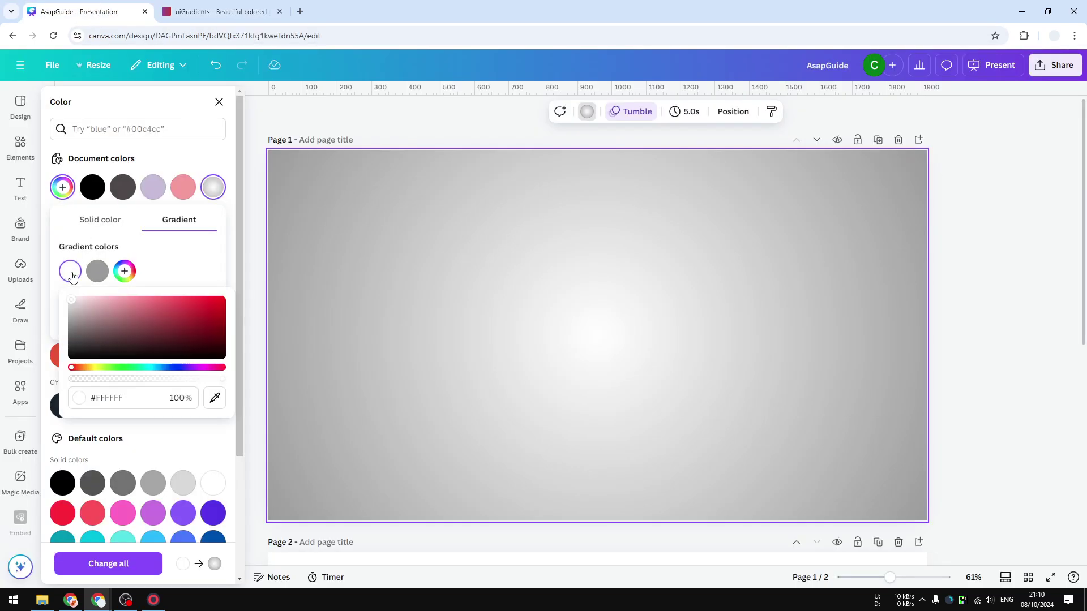
click(109, 399)
right_click(119, 399)
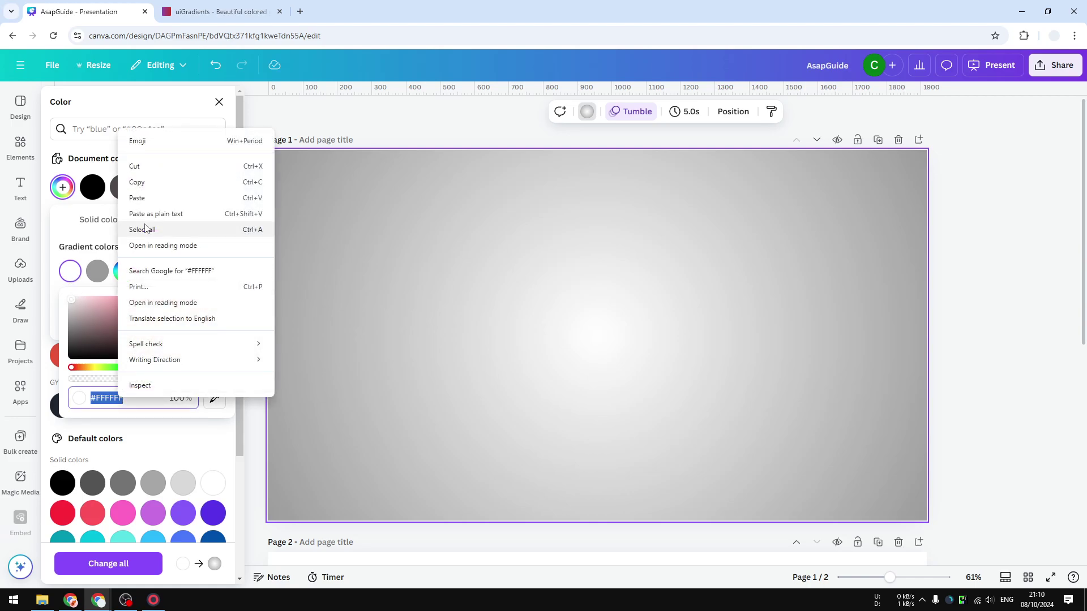
click(137, 197)
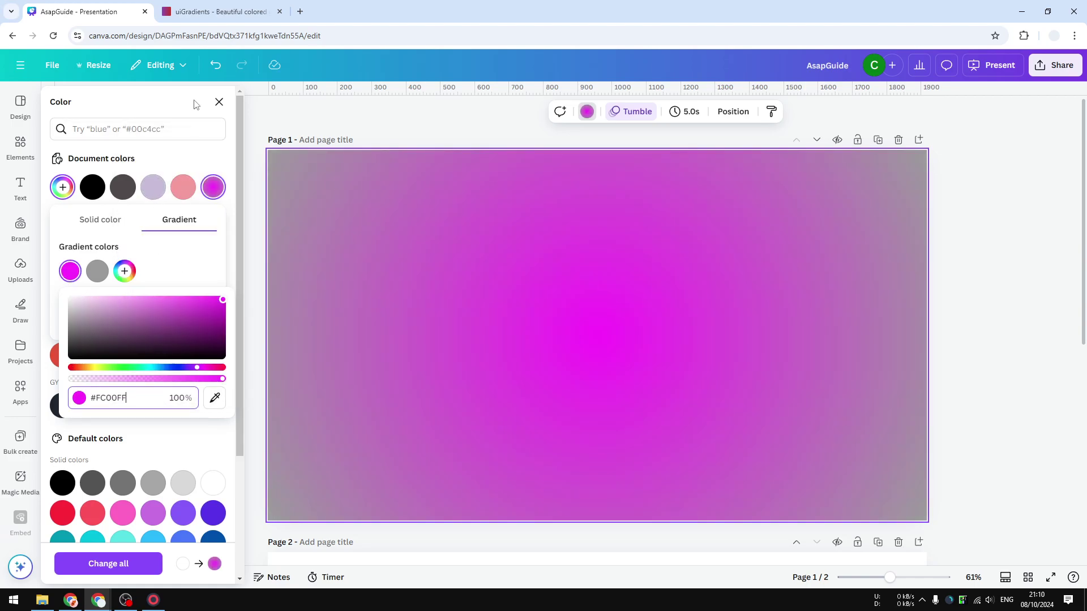
Copy cyan #00dbde from uiGradients and apply it to the grey outer stop.
click(223, 12)
click(578, 87)
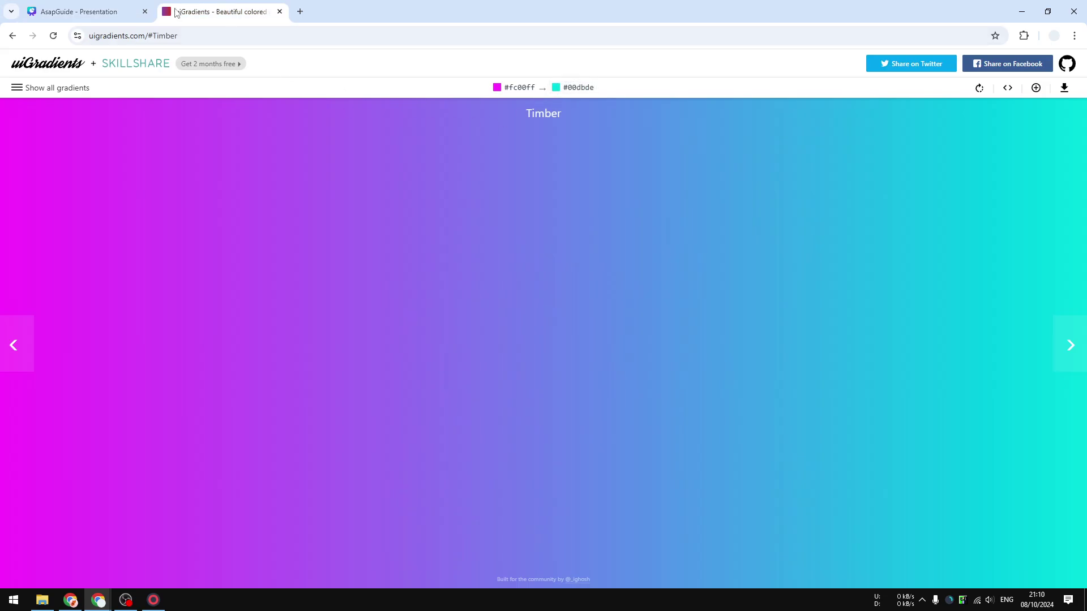
click(85, 11)
click(95, 271)
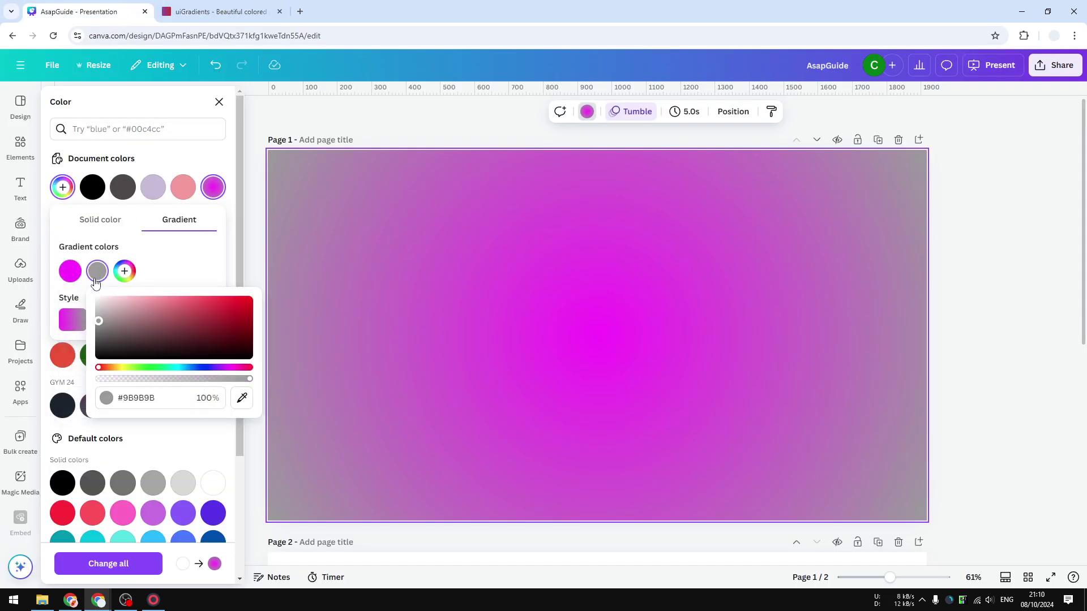
click(136, 398)
right_click(139, 396)
click(164, 192)
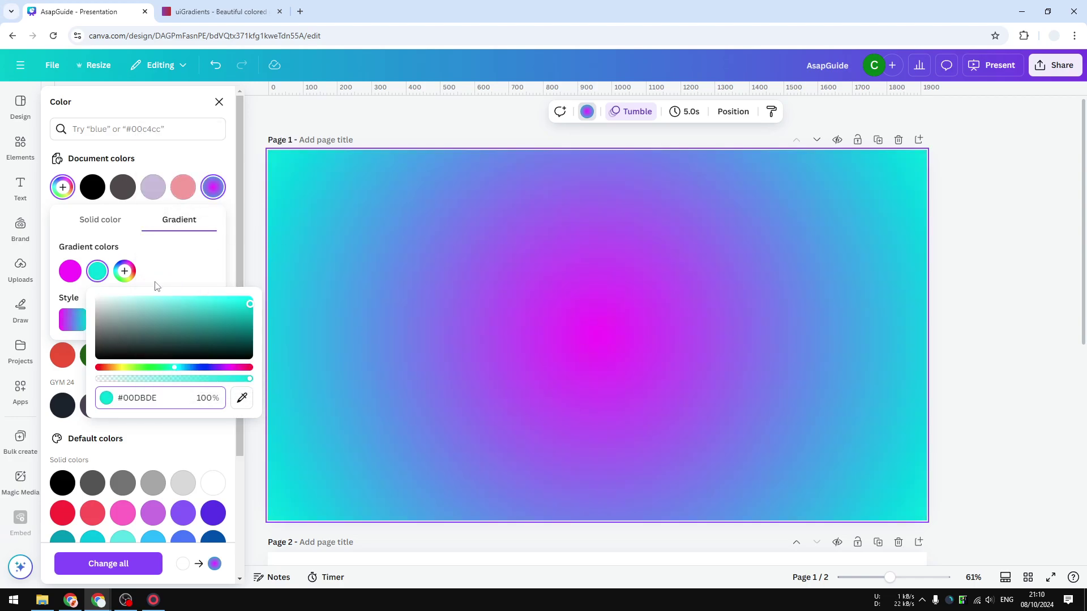
click(233, 6)
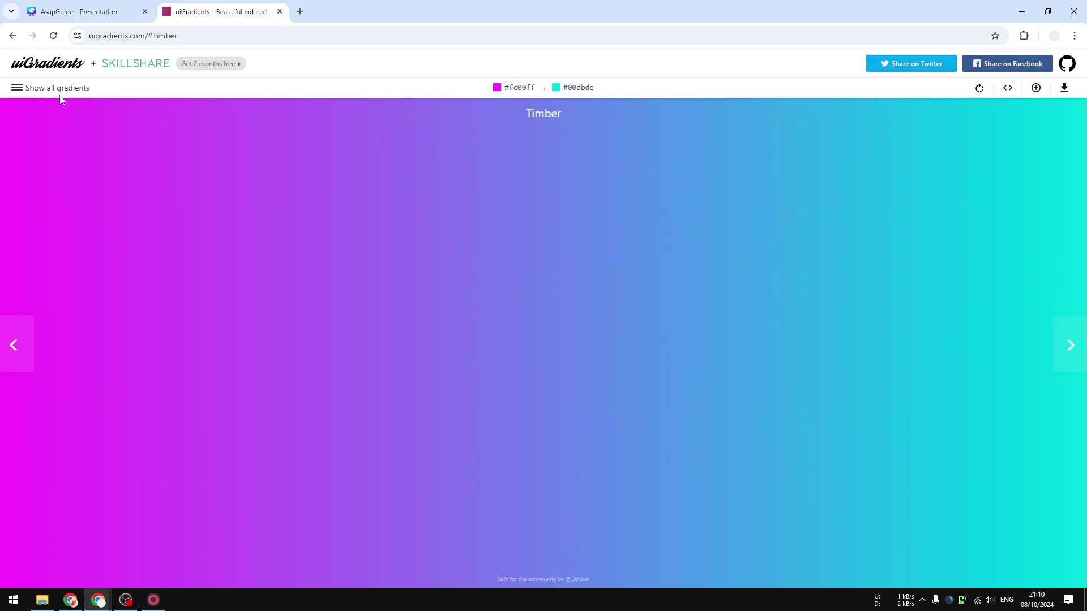
Open the Intuitive Purple gradient on uiGradients and copy its purple #9733ee.
click(29, 91)
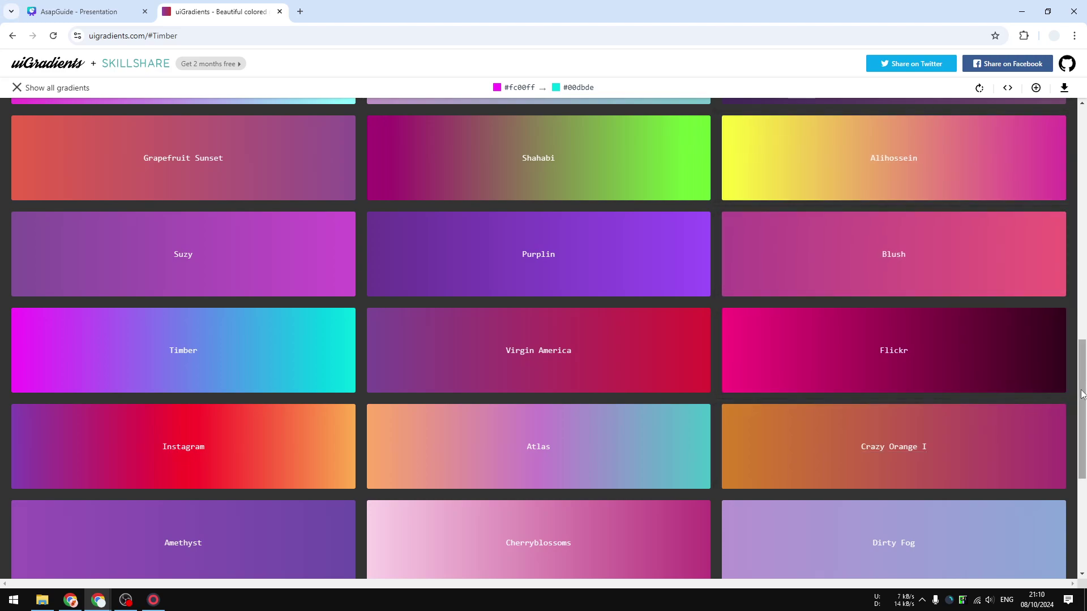
drag(1082, 394, 1076, 491)
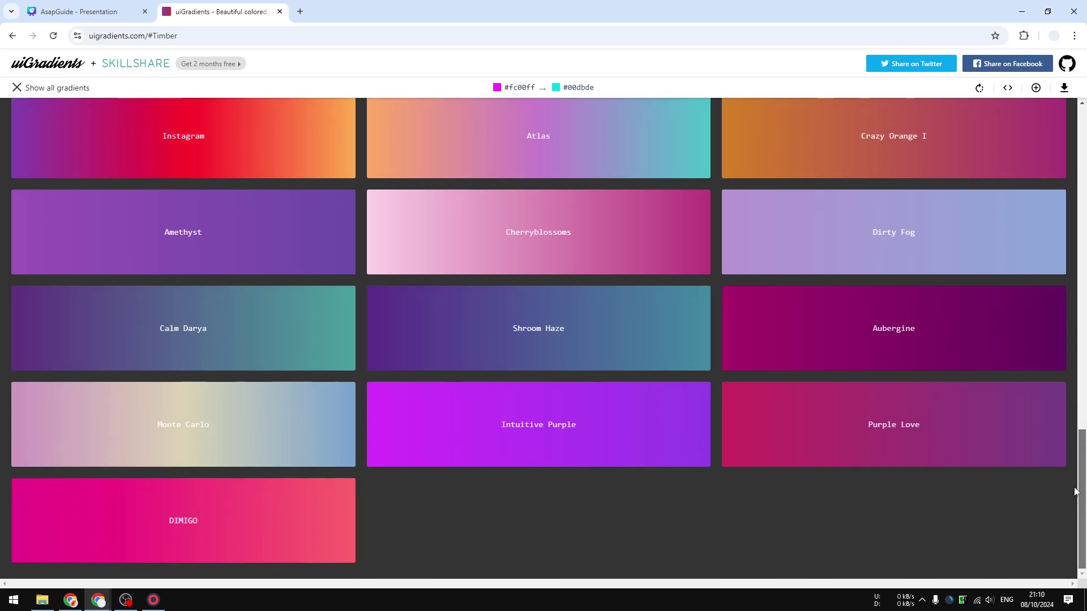
click(608, 444)
click(577, 87)
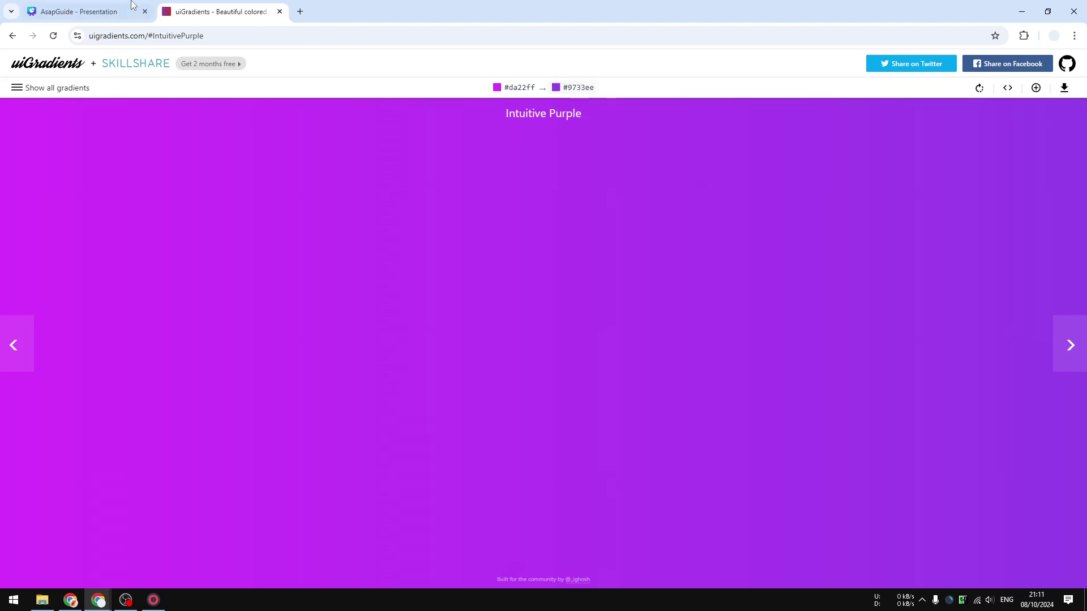
click(80, 12)
Add a third gradient stop coloured purple #9733EE.
click(124, 271)
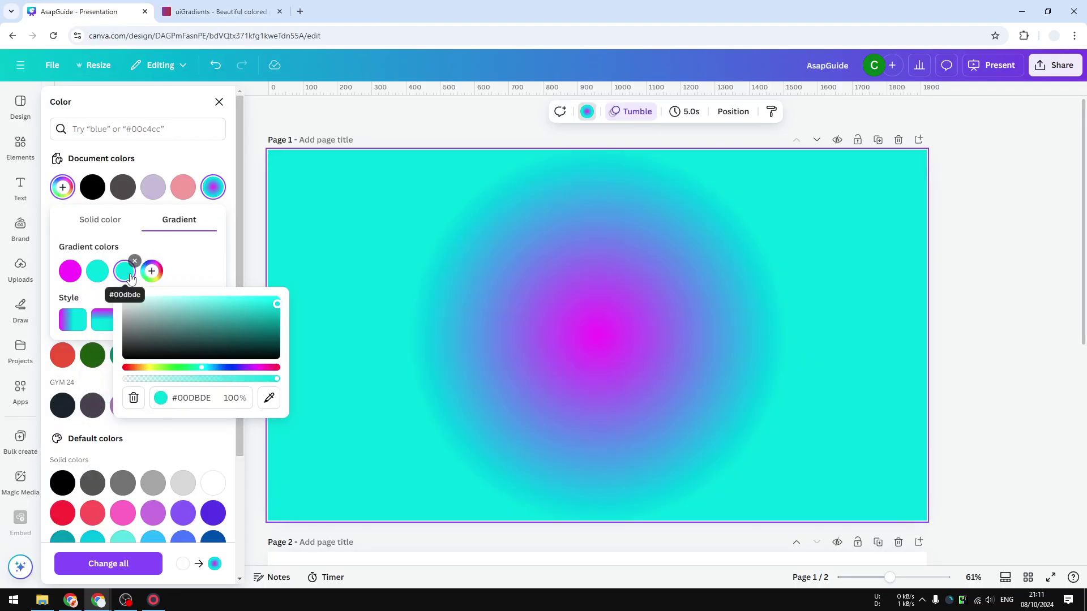
click(204, 399)
right_click(196, 406)
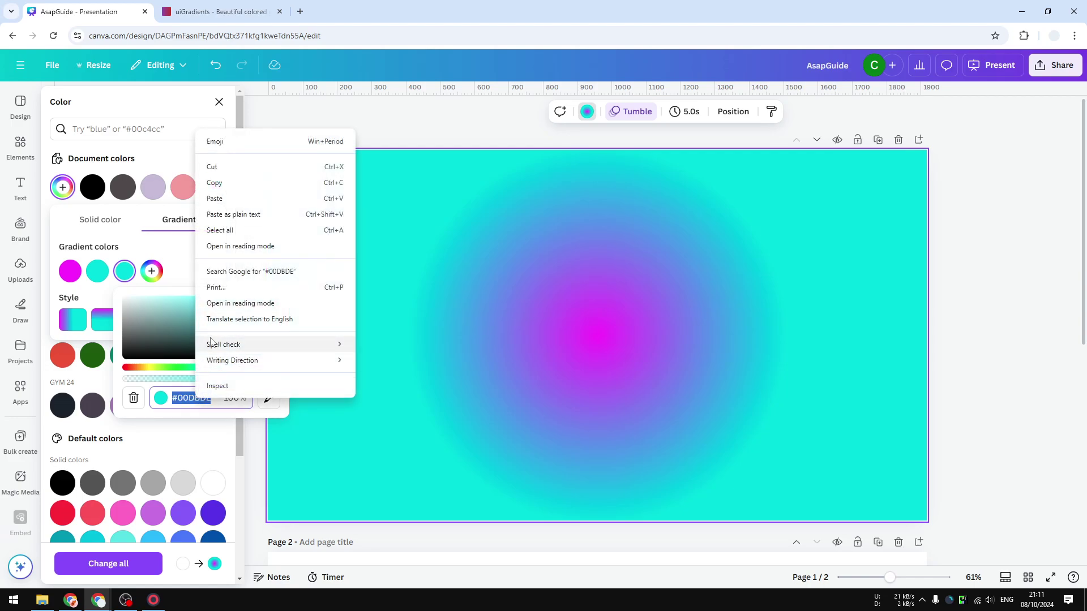
click(247, 205)
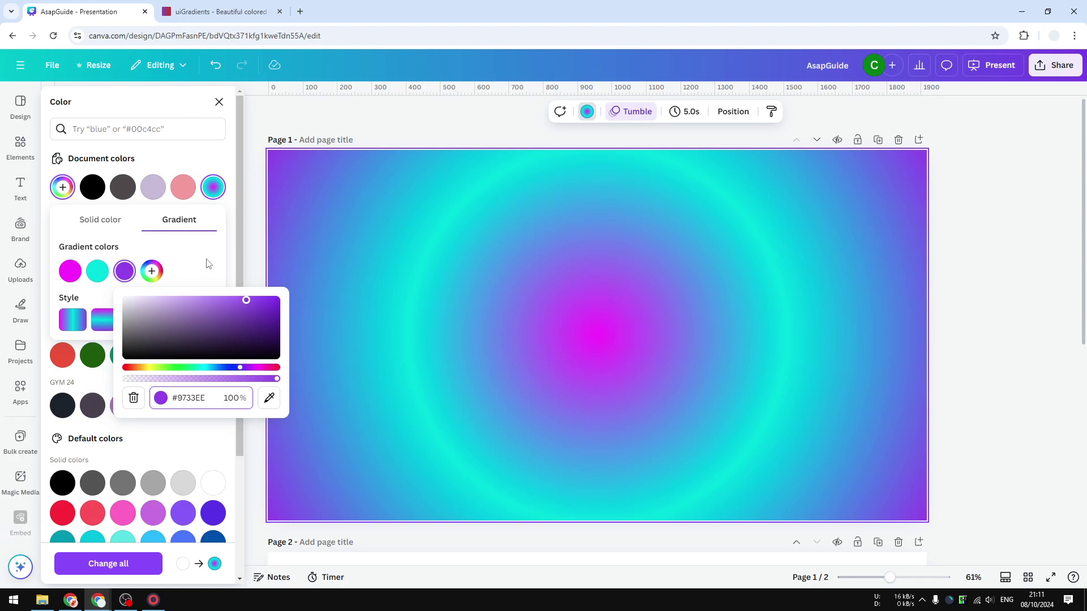
Add a fourth white #FFFFFF stop at the gradient's edge and close the colour panel.
click(151, 271)
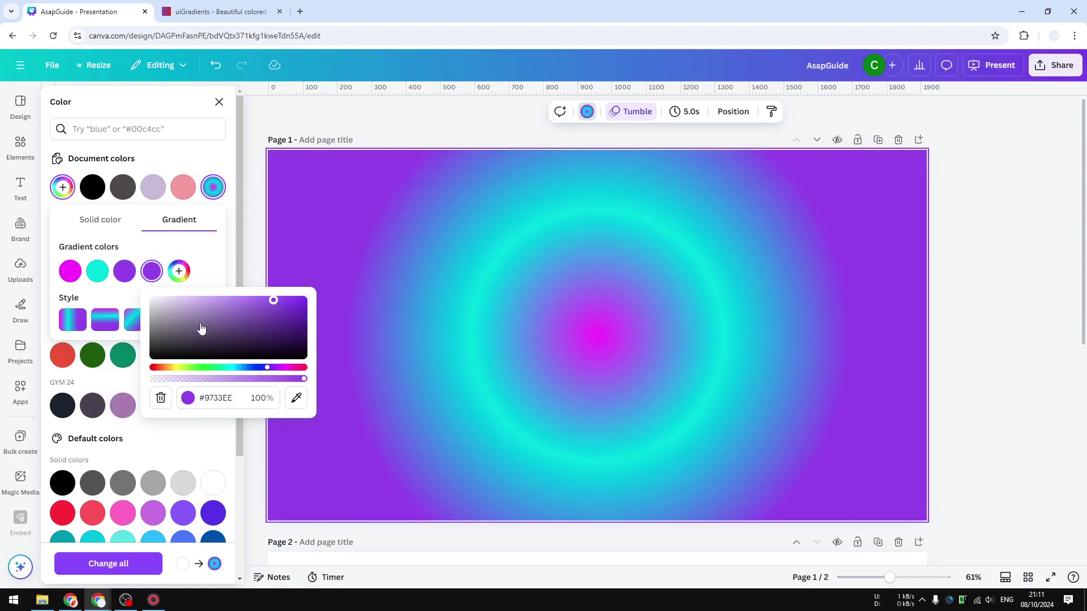
click(151, 297)
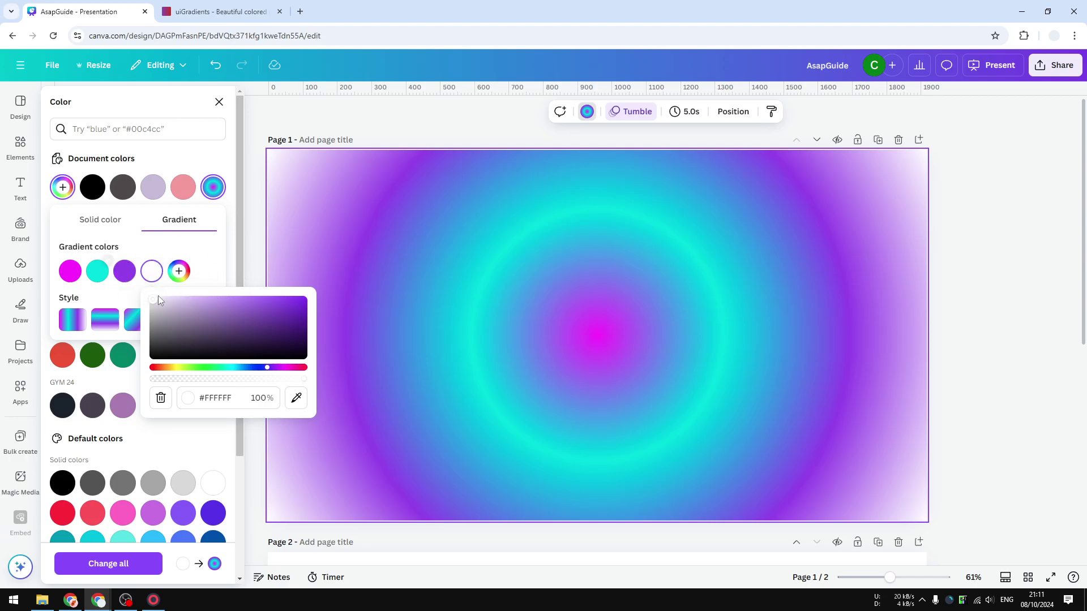
click(220, 266)
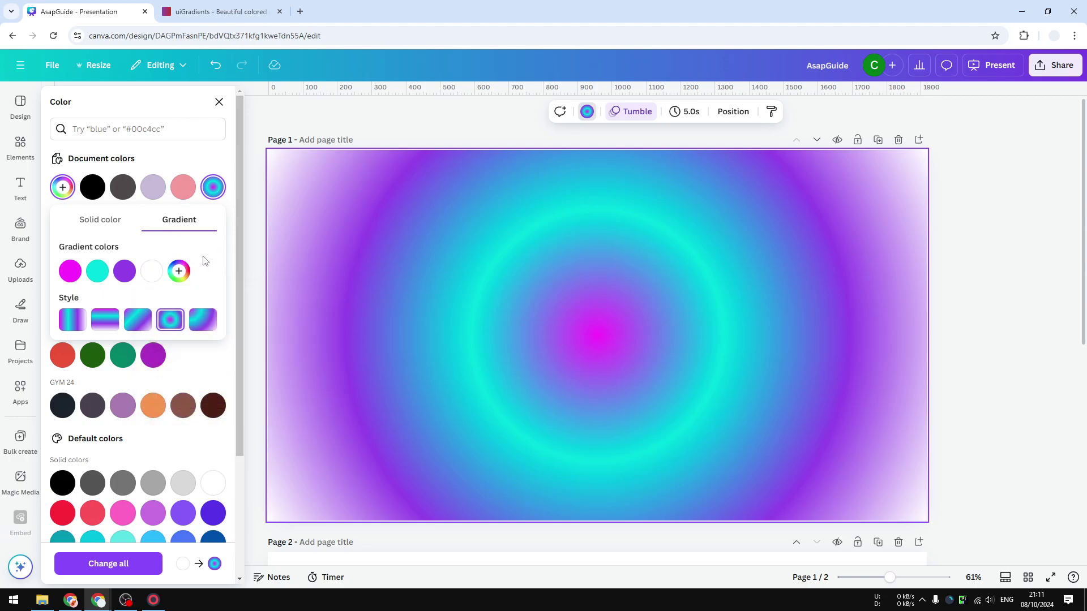
click(988, 326)
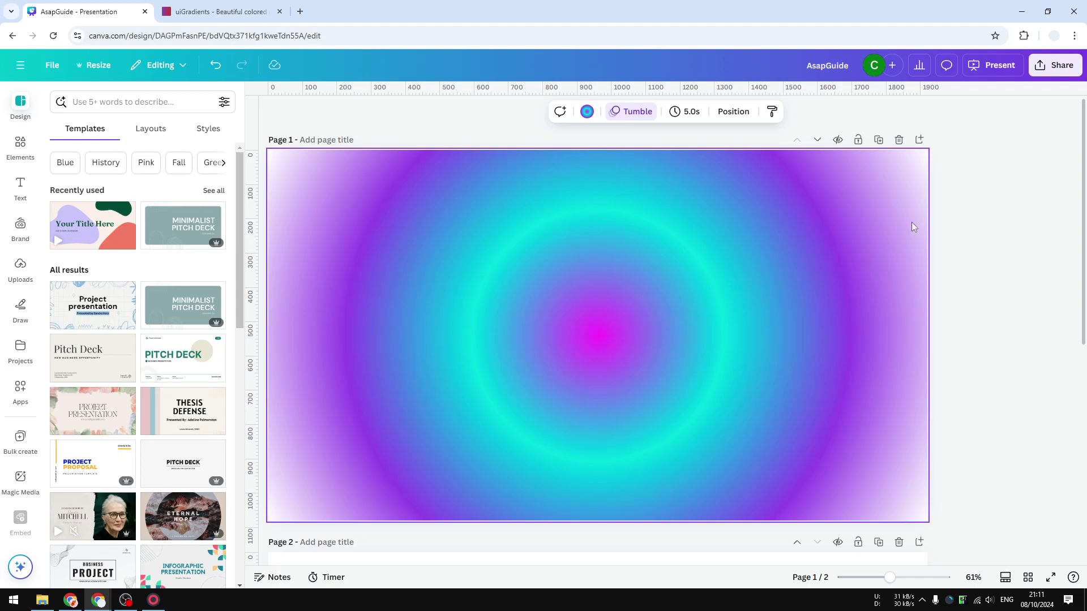
scroll(1069, 327, down, 3)
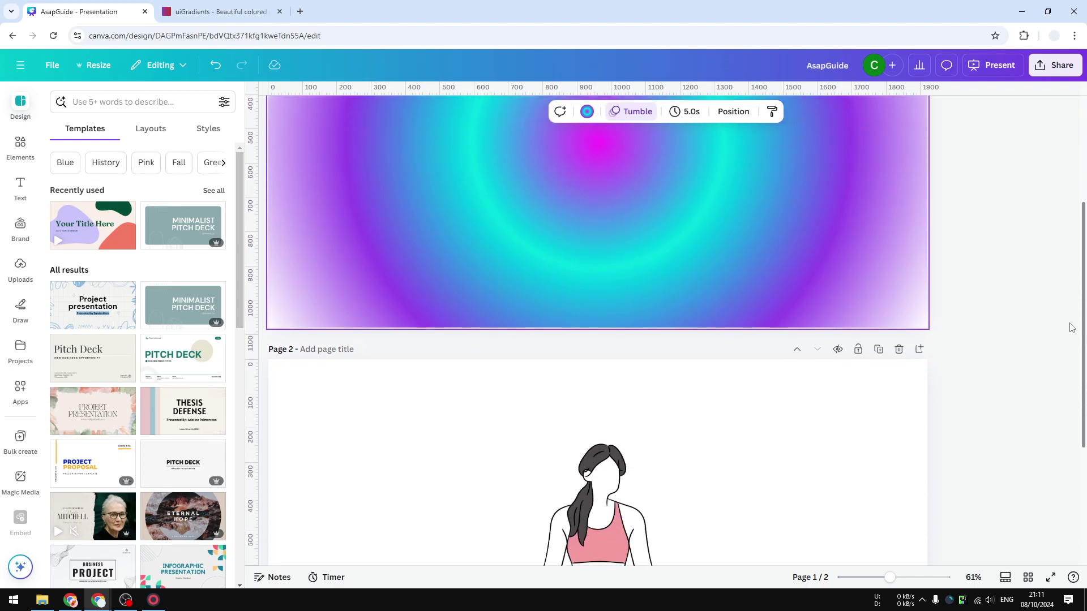
scroll(1070, 327, down, 4)
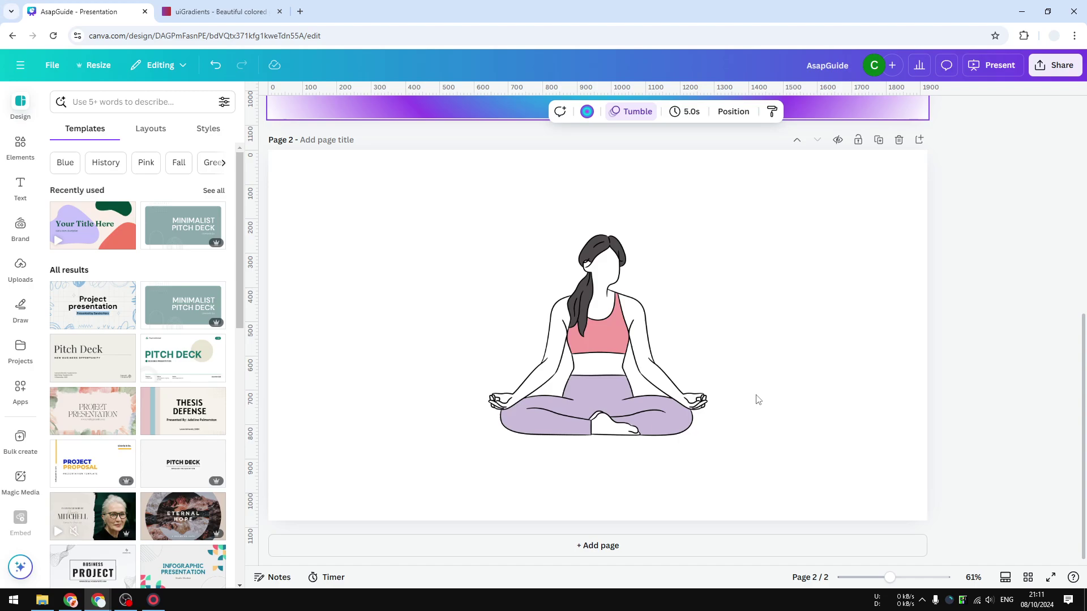
click(666, 386)
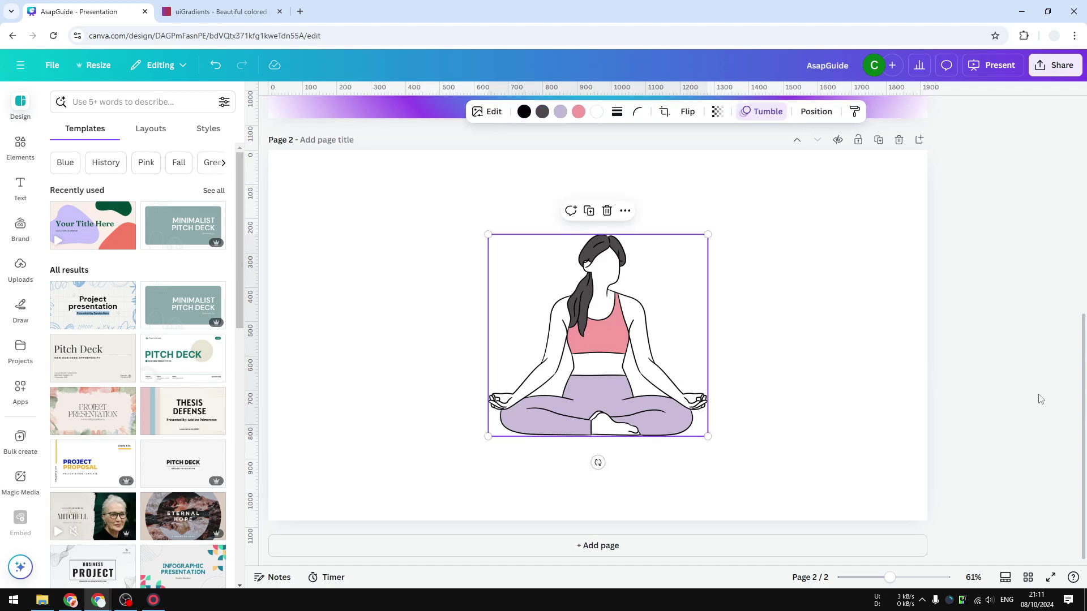
scroll(1075, 402, up, 7)
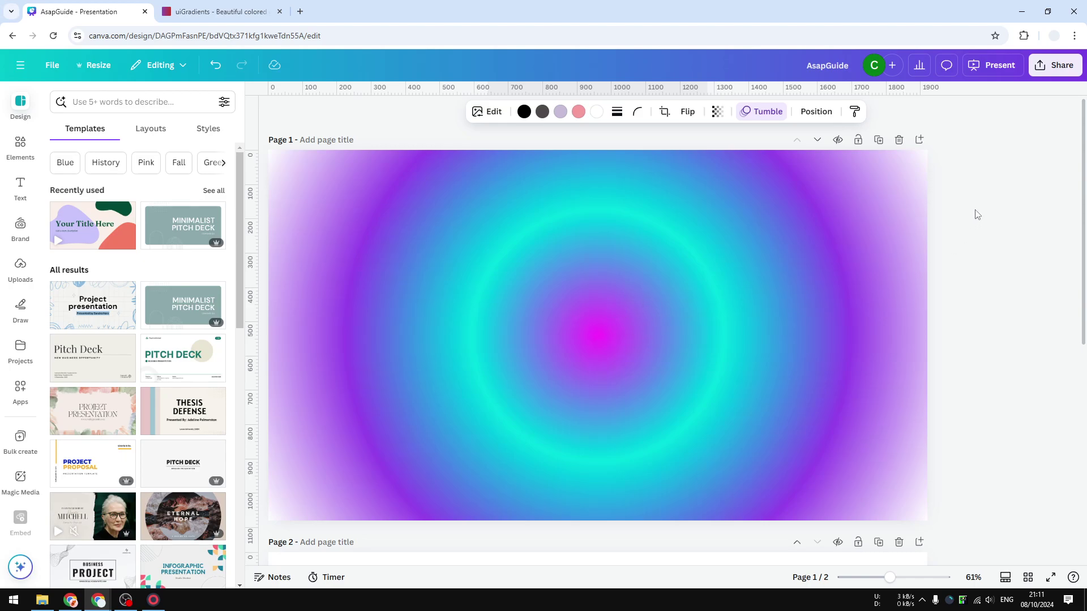
click(996, 212)
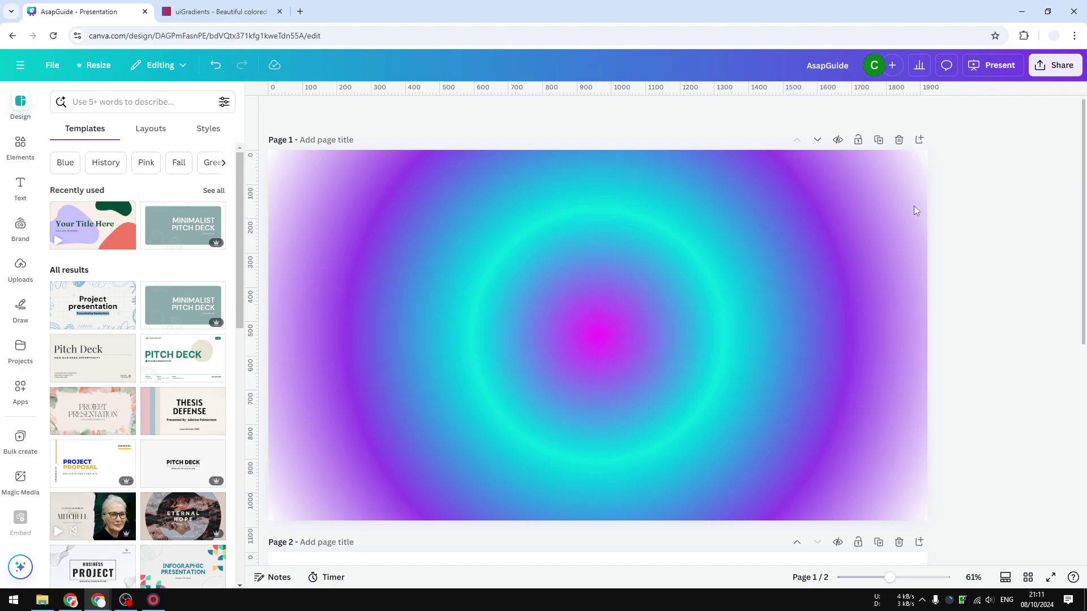
Set the design download to PNG with a transparent background.
click(597, 298)
click(1054, 65)
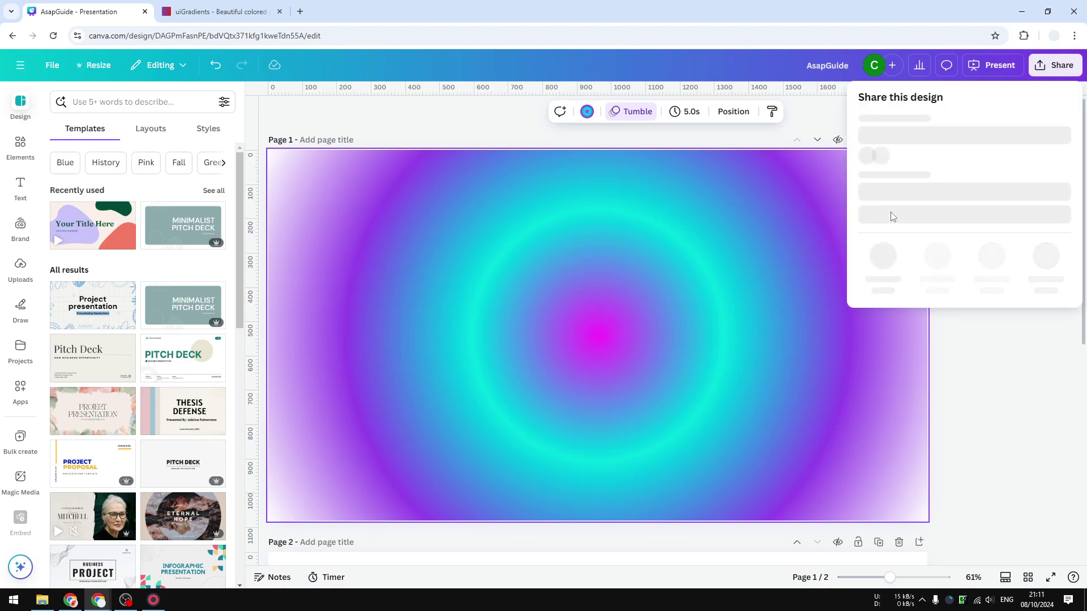
click(880, 295)
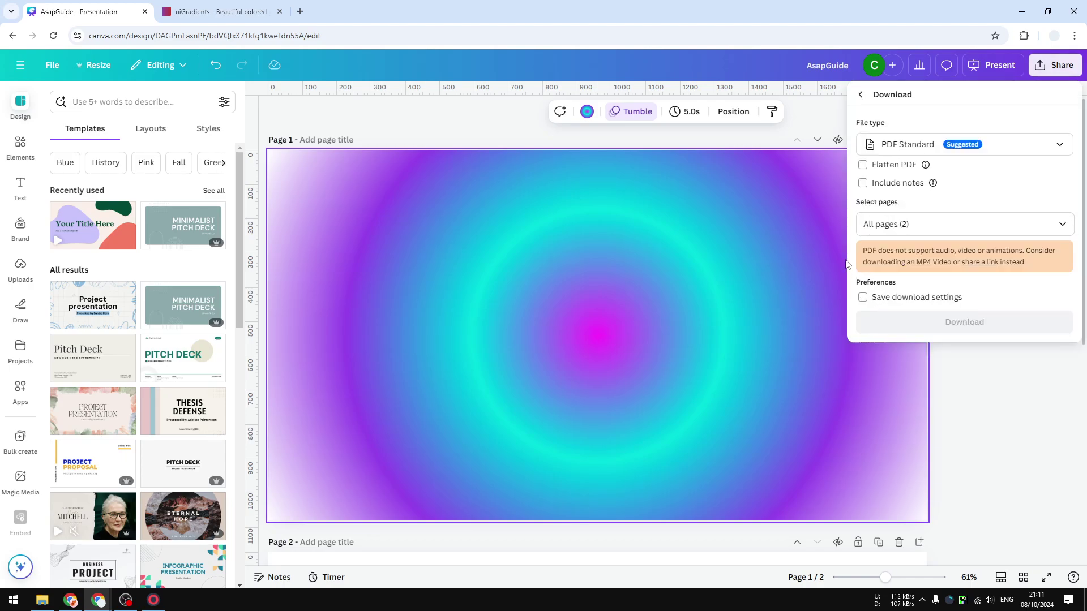
click(912, 146)
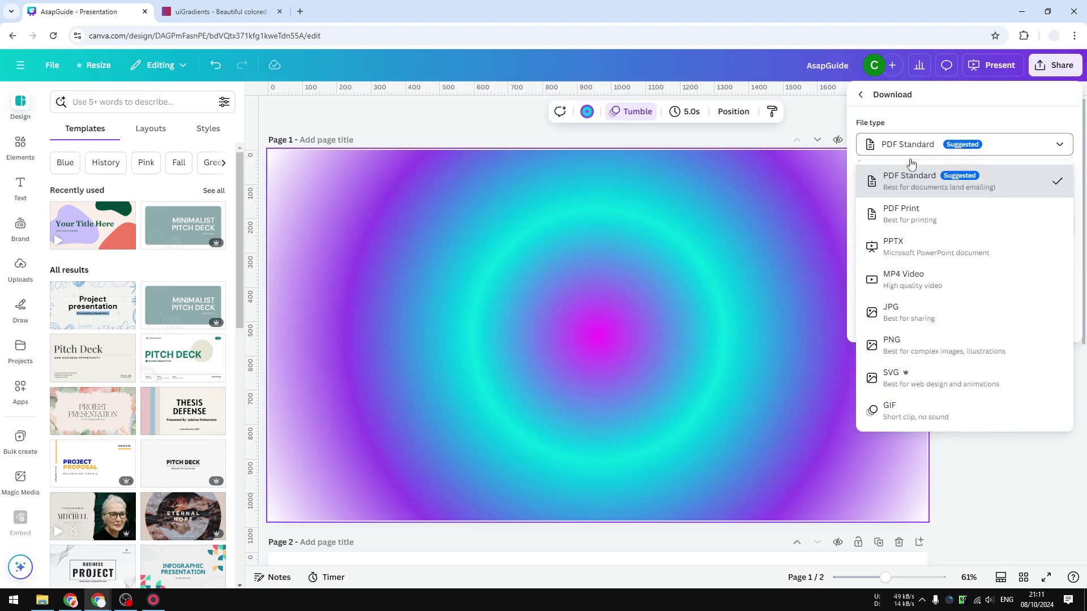
click(907, 346)
click(862, 261)
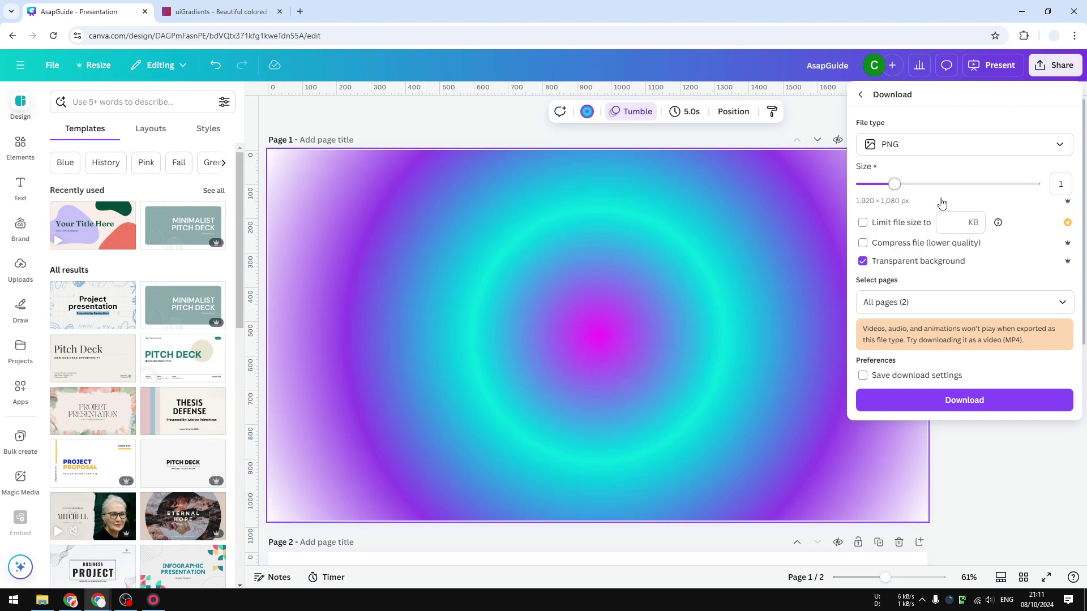
Limit the export to page 1 only and download the PNG.
click(932, 302)
click(1006, 346)
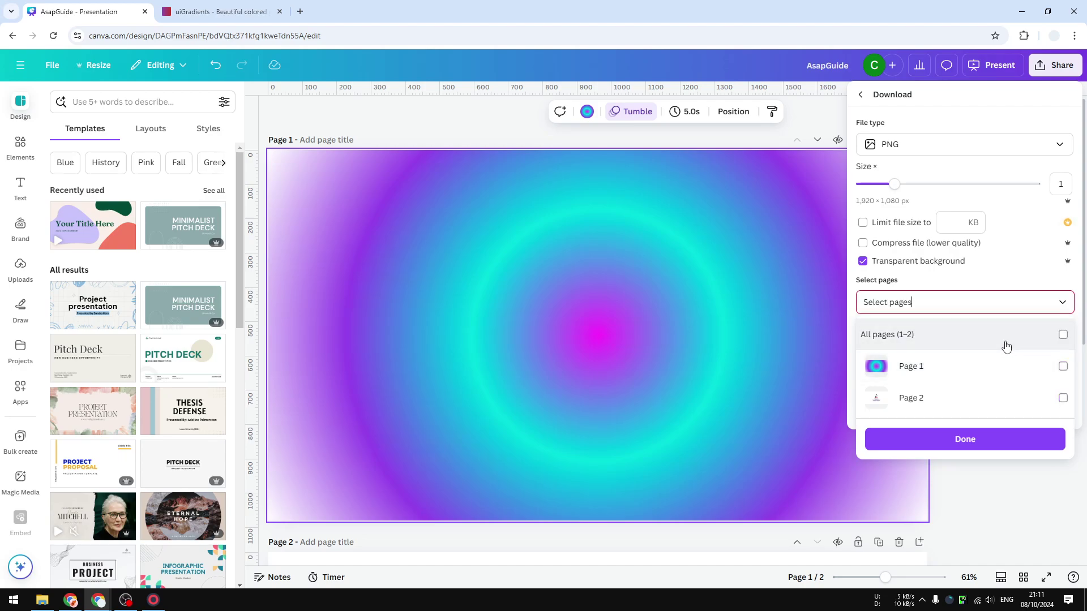
click(956, 365)
click(985, 436)
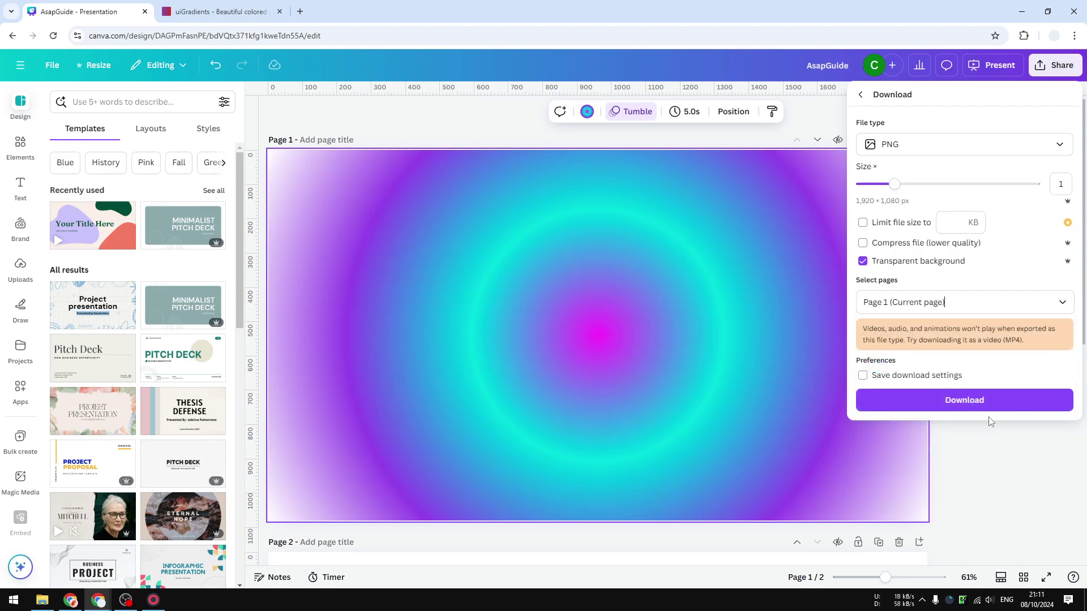
click(948, 402)
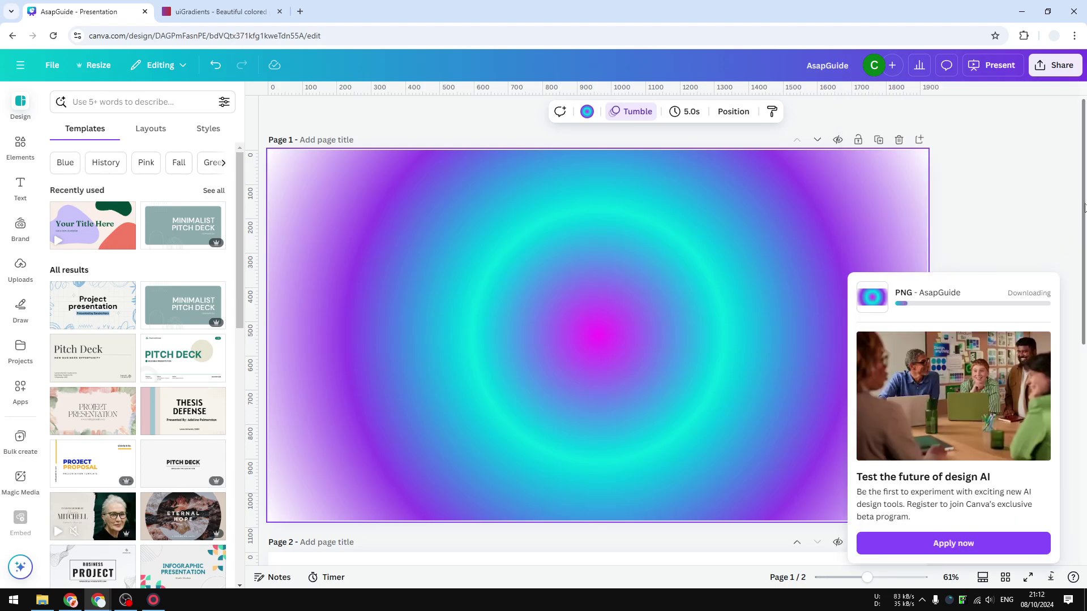
Scroll down to bring slide 2 with the meditating figure into view.
scroll(1078, 212, down, 2)
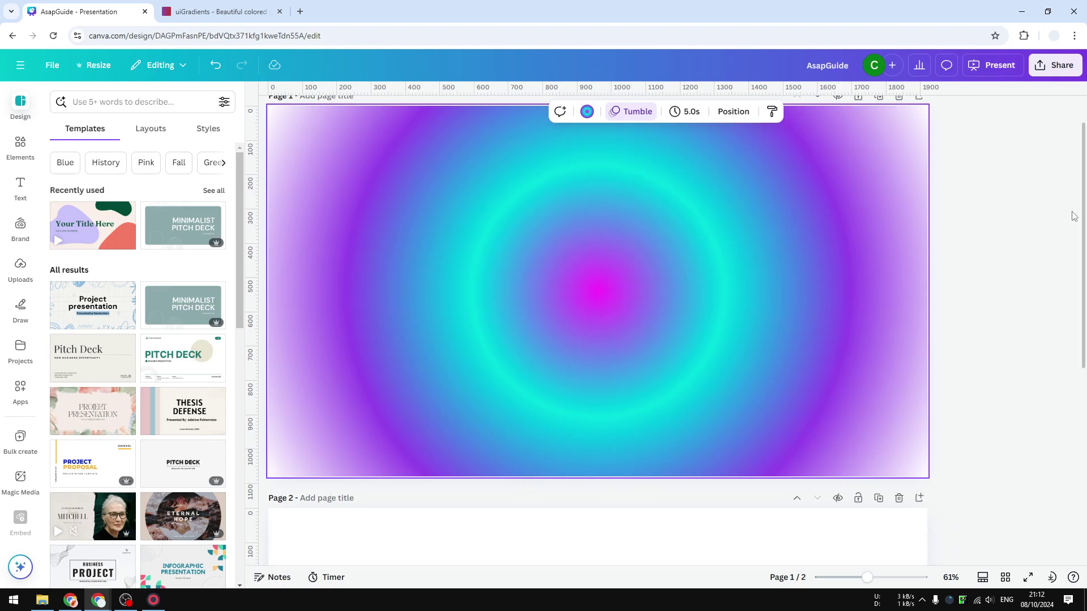
scroll(640, 317, up, 2)
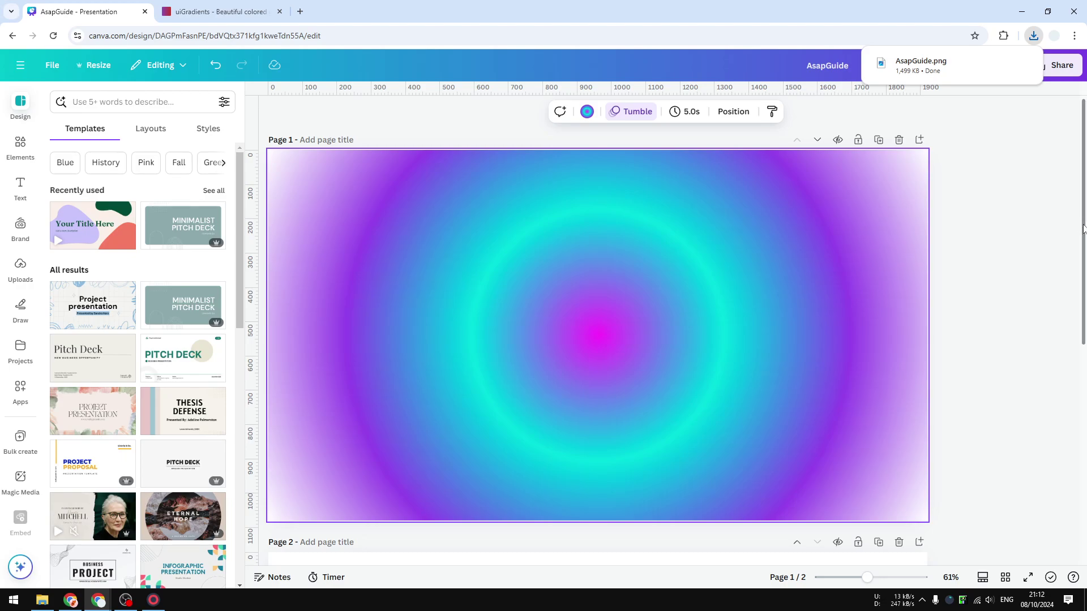
drag(1082, 224, 1060, 403)
scroll(1060, 403, down, 4)
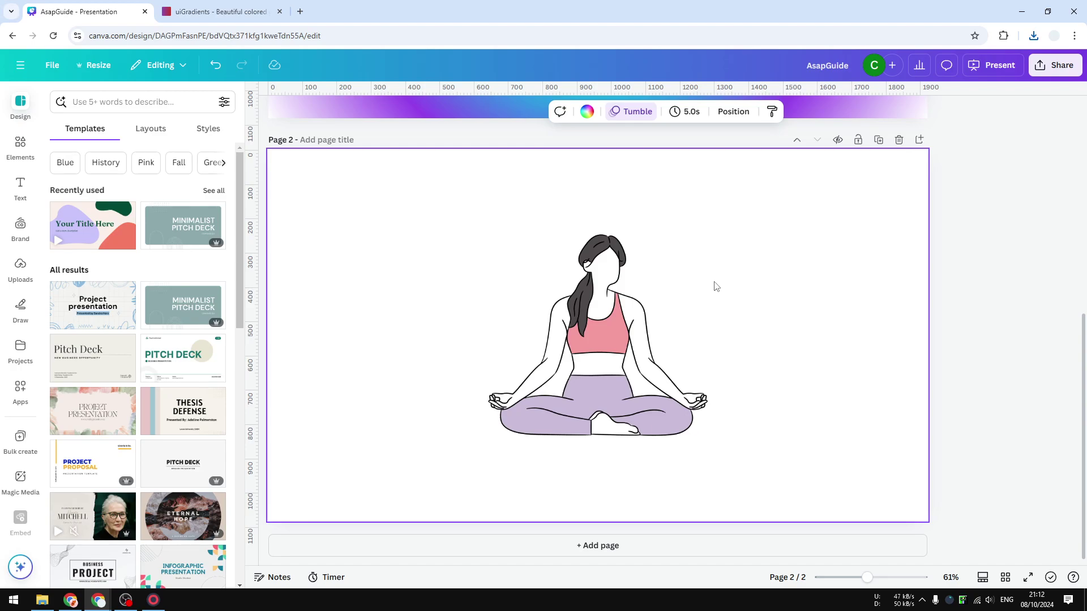
Drop the exported gradient PNG onto slide 2 and stretch it from the top-left to fill the page.
click(585, 335)
click(756, 335)
drag(686, 285, 815, 277)
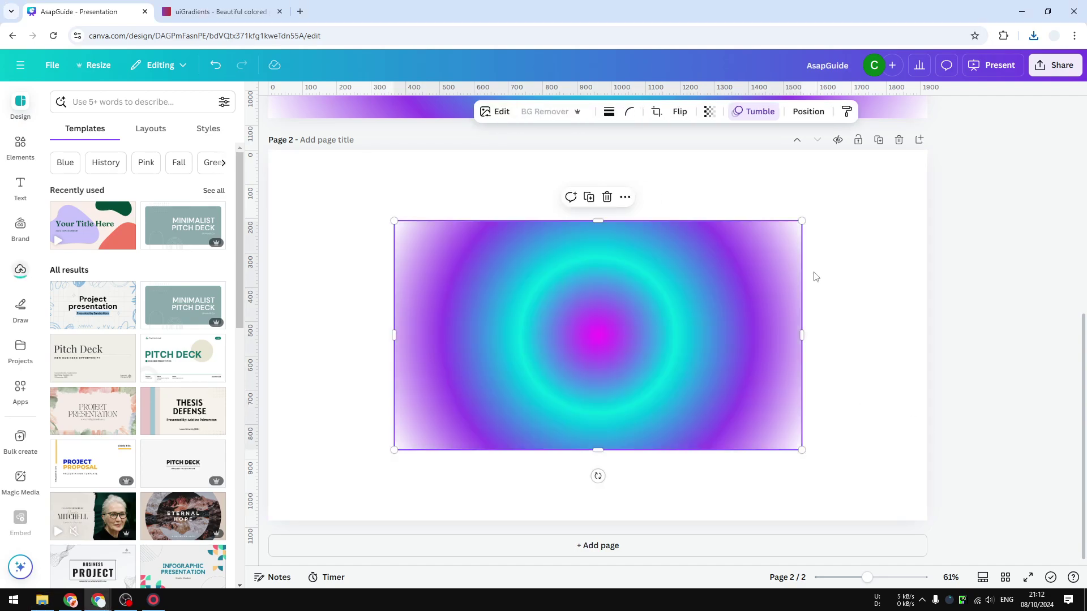
drag(684, 323, 558, 252)
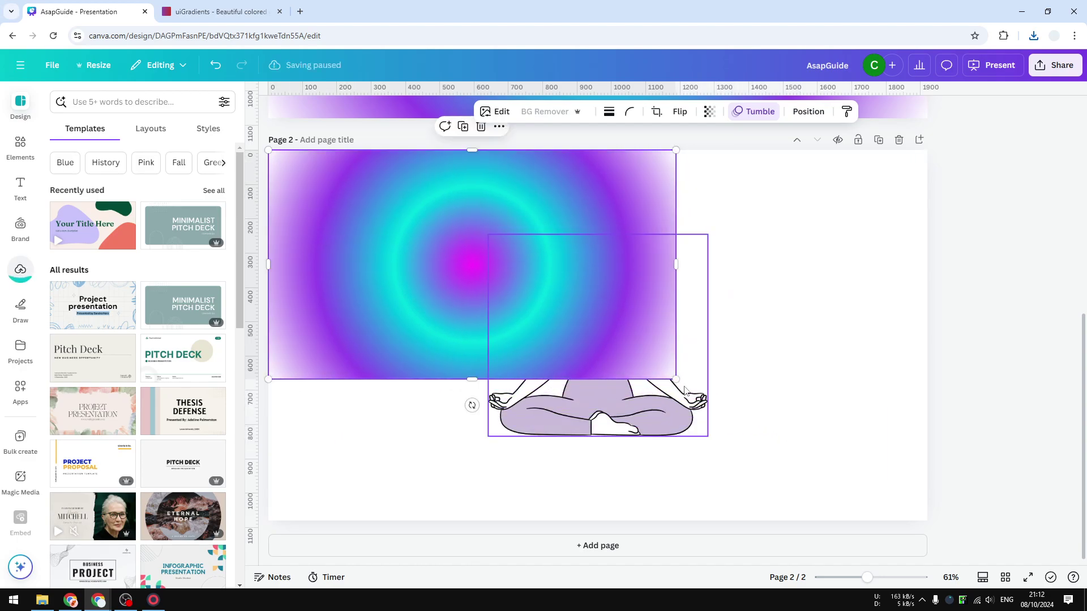
drag(684, 390, 939, 500)
Send the gradient image backward so the meditating figure sits on top of it.
right_click(876, 353)
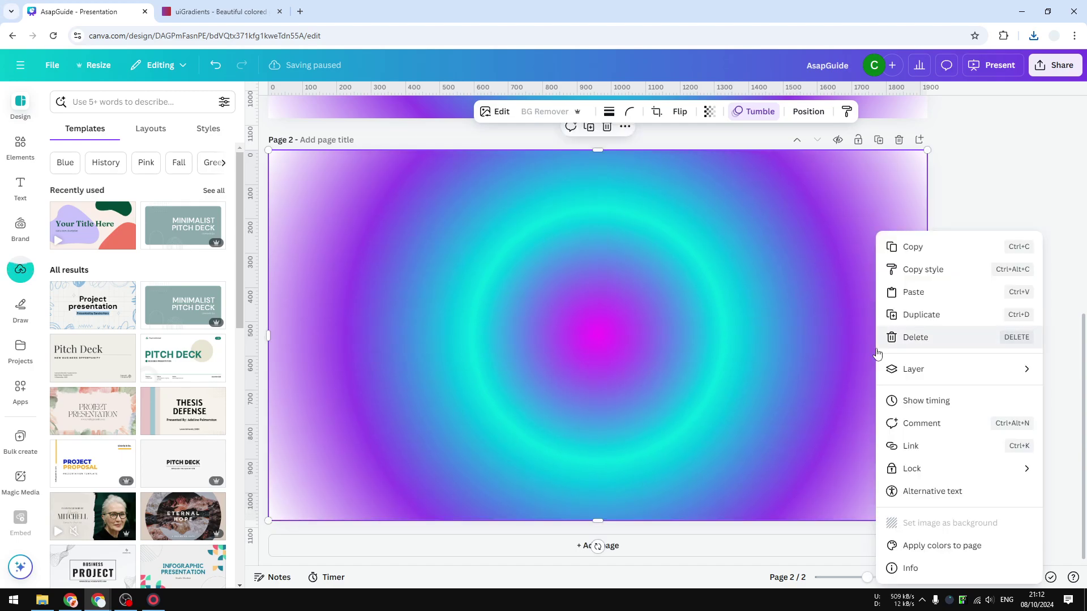
mouse_move(917, 372)
click(784, 420)
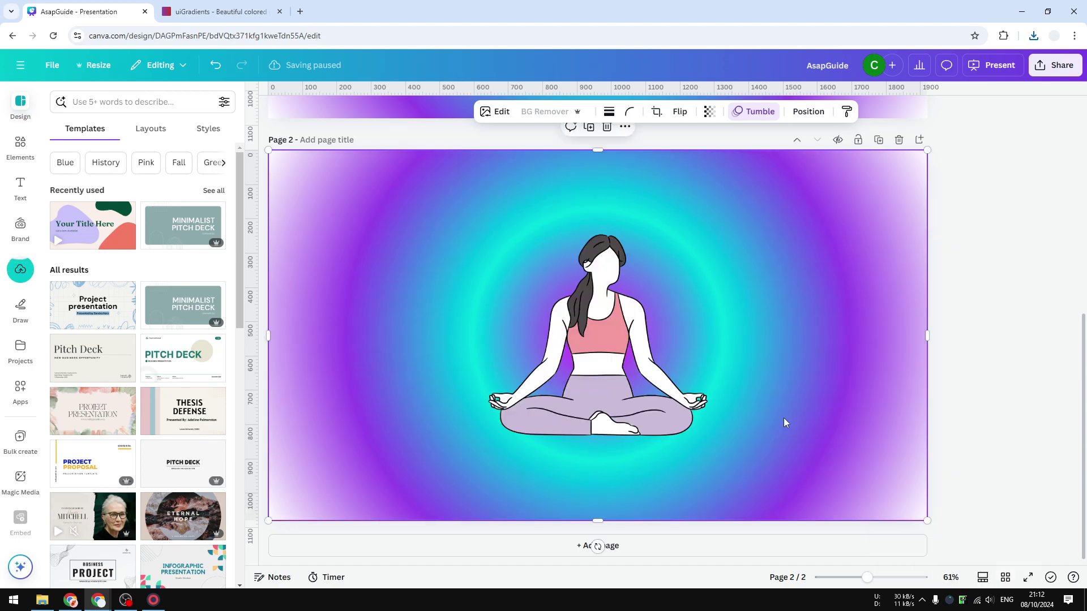
click(980, 399)
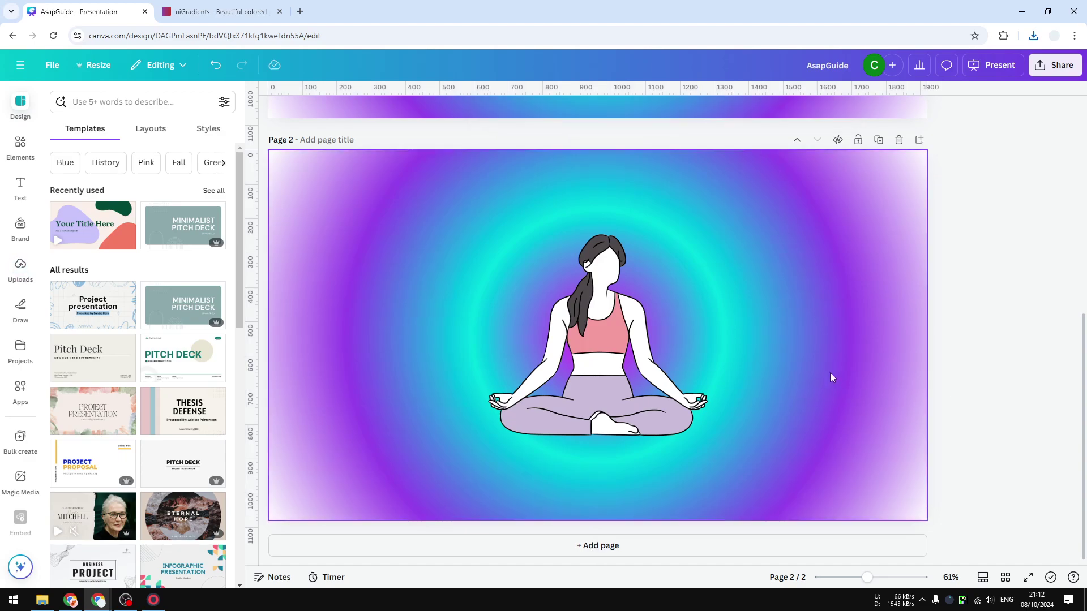
click(640, 369)
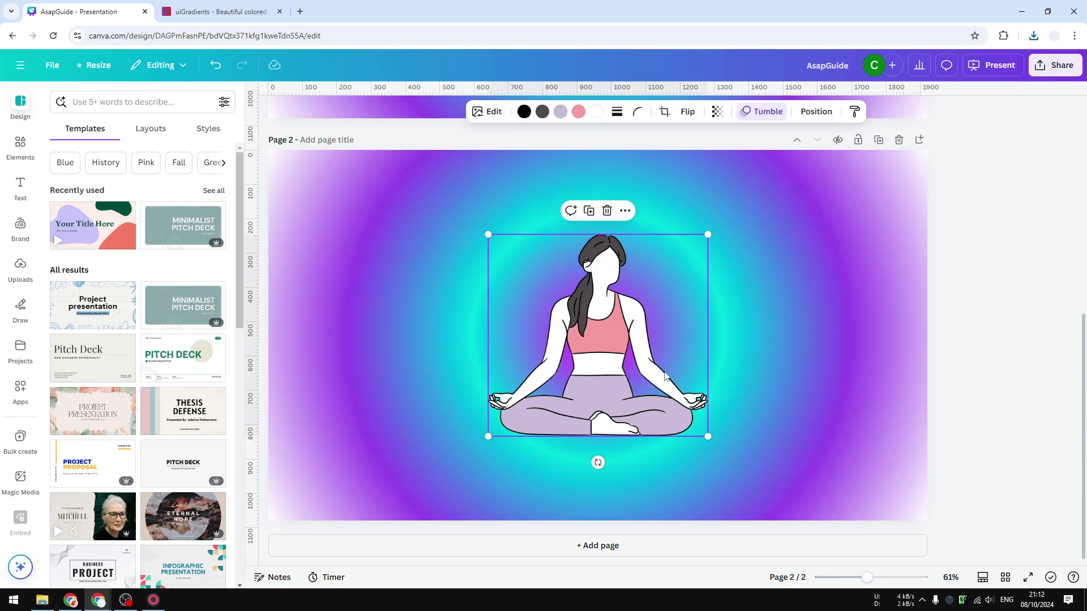
click(1011, 377)
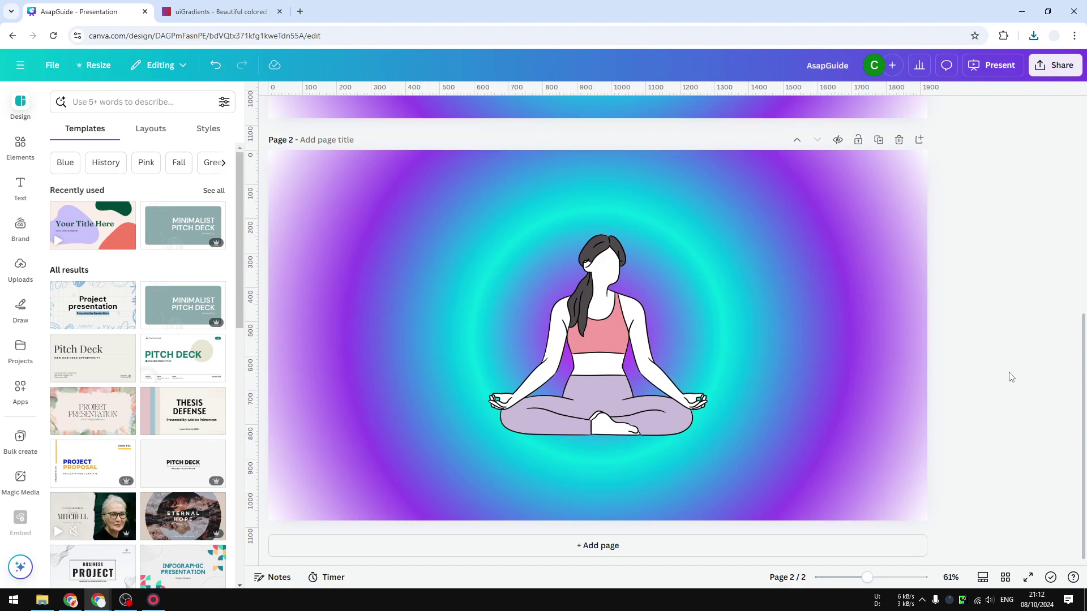